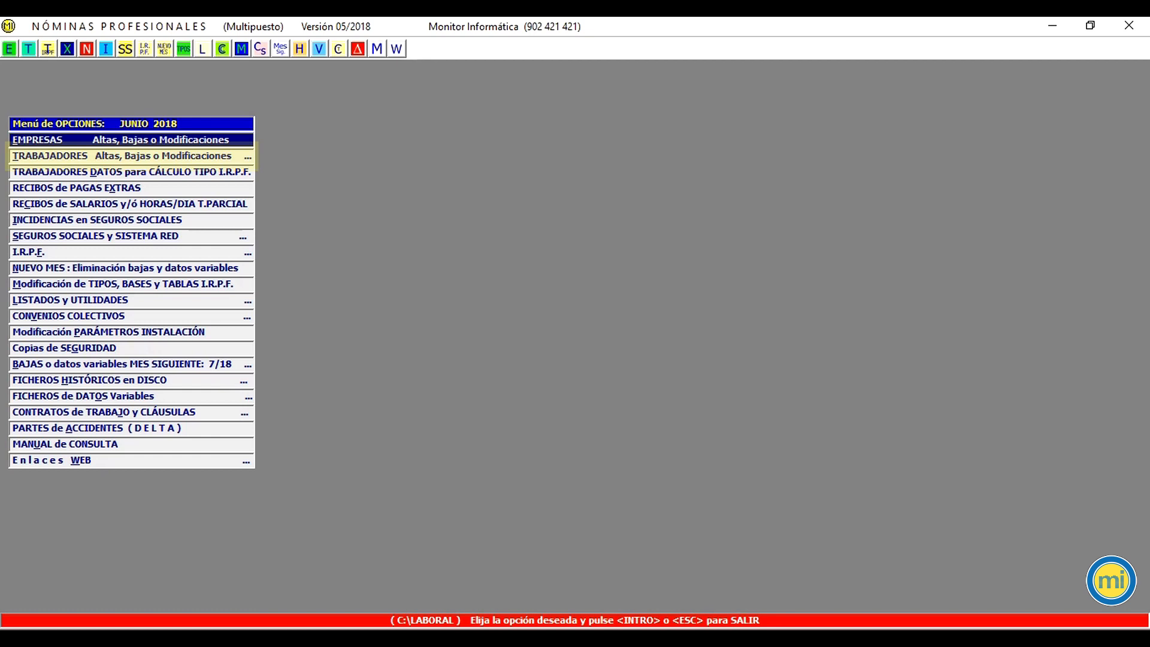
# Step: Open the variable data of the only worker of CENTRAL DE ENVIOS SA in worker registrations and modifications, selecting companies by name
pyautogui.click(131, 156)
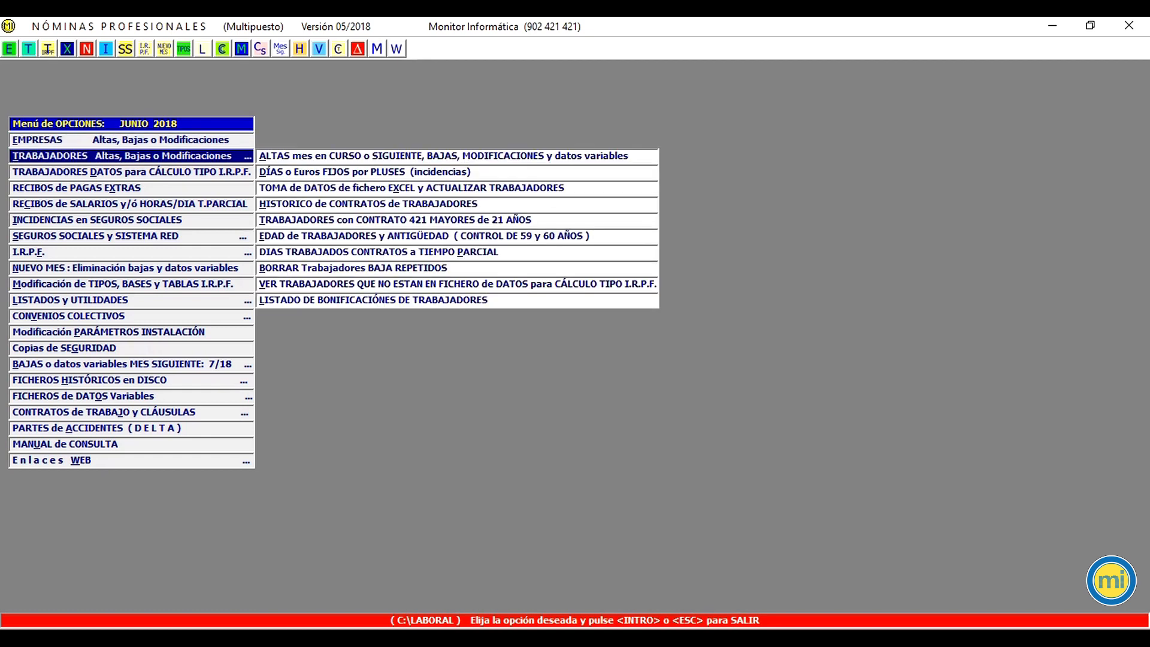
pyautogui.press('Return')
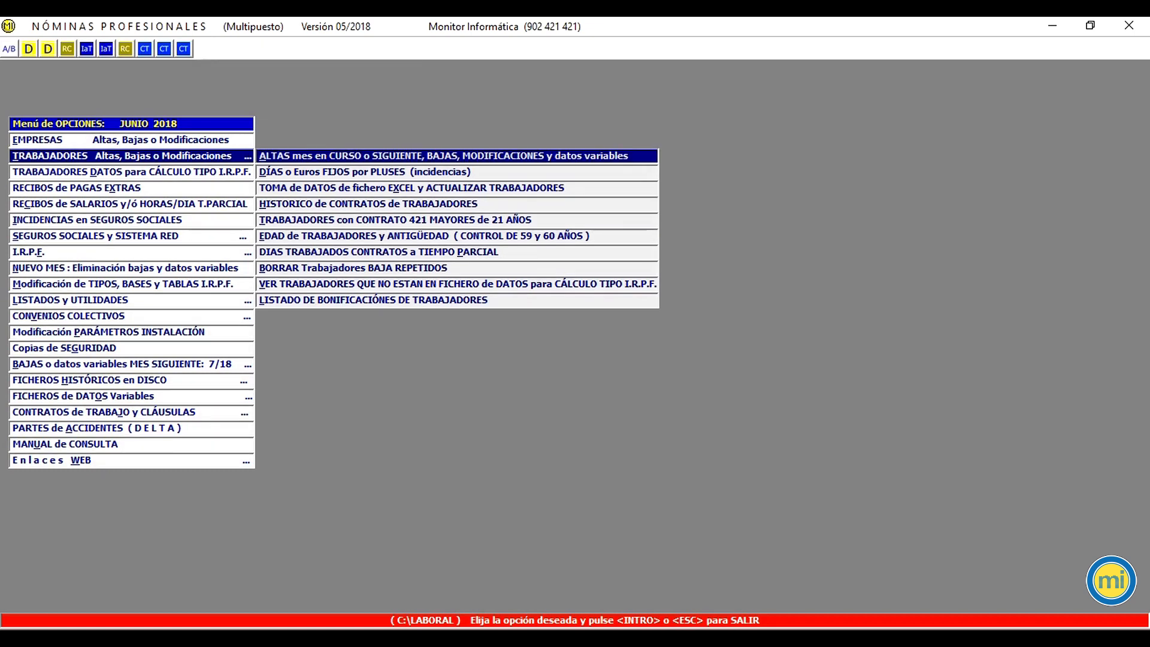
pyautogui.press('Return')
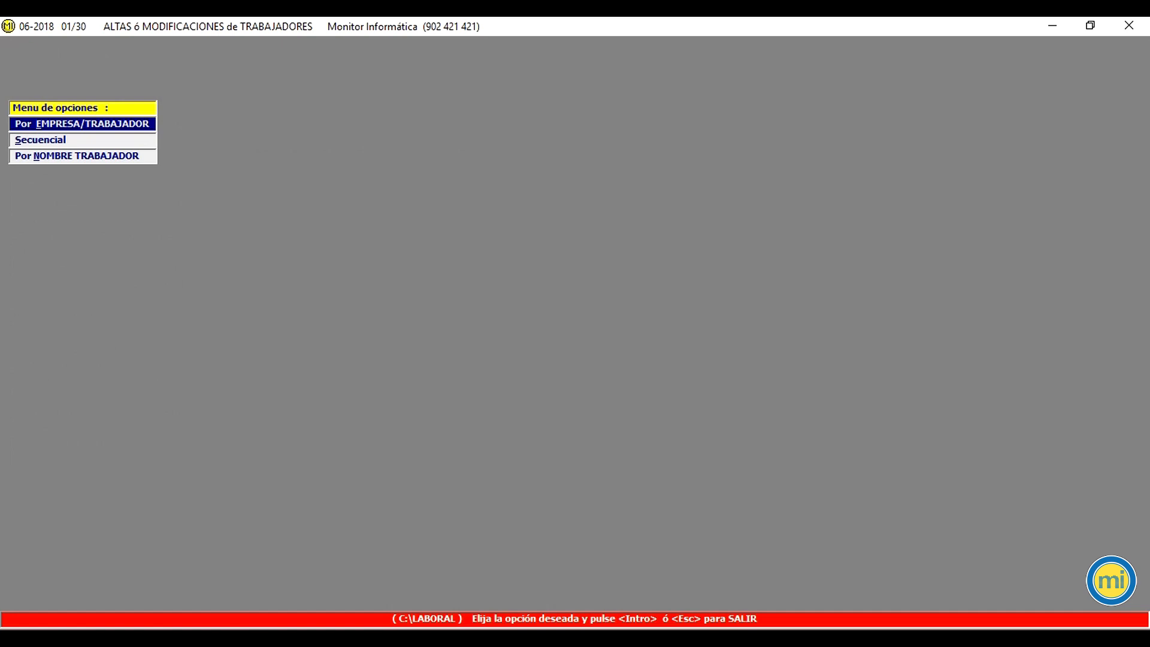
pyautogui.press('Return')
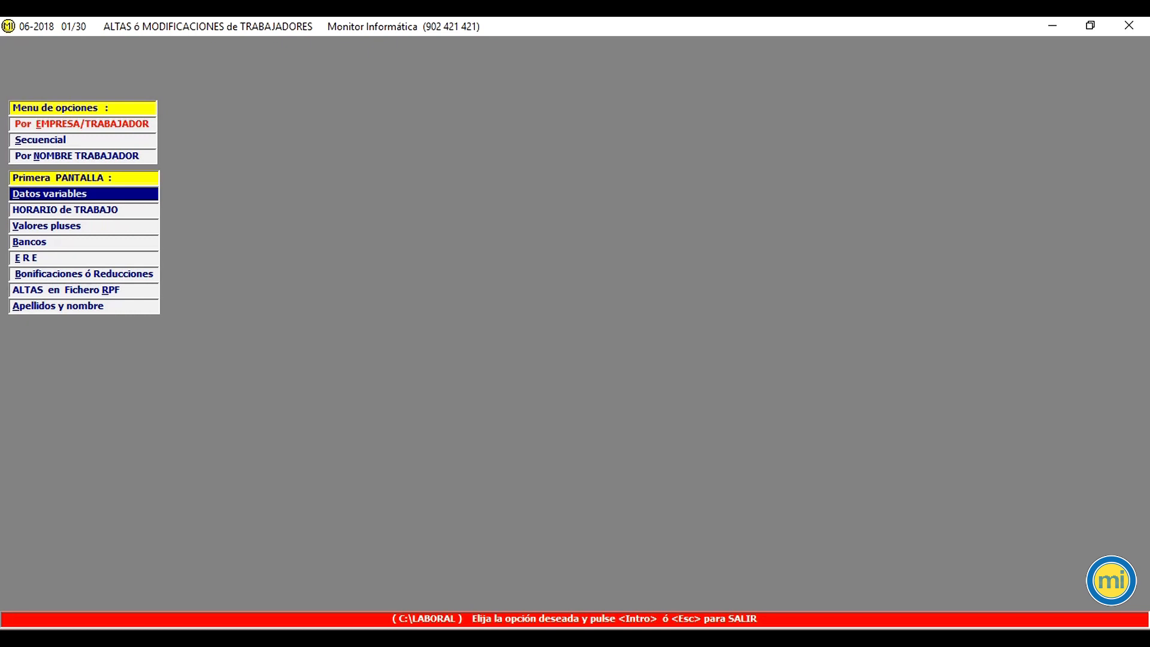
pyautogui.press('Return')
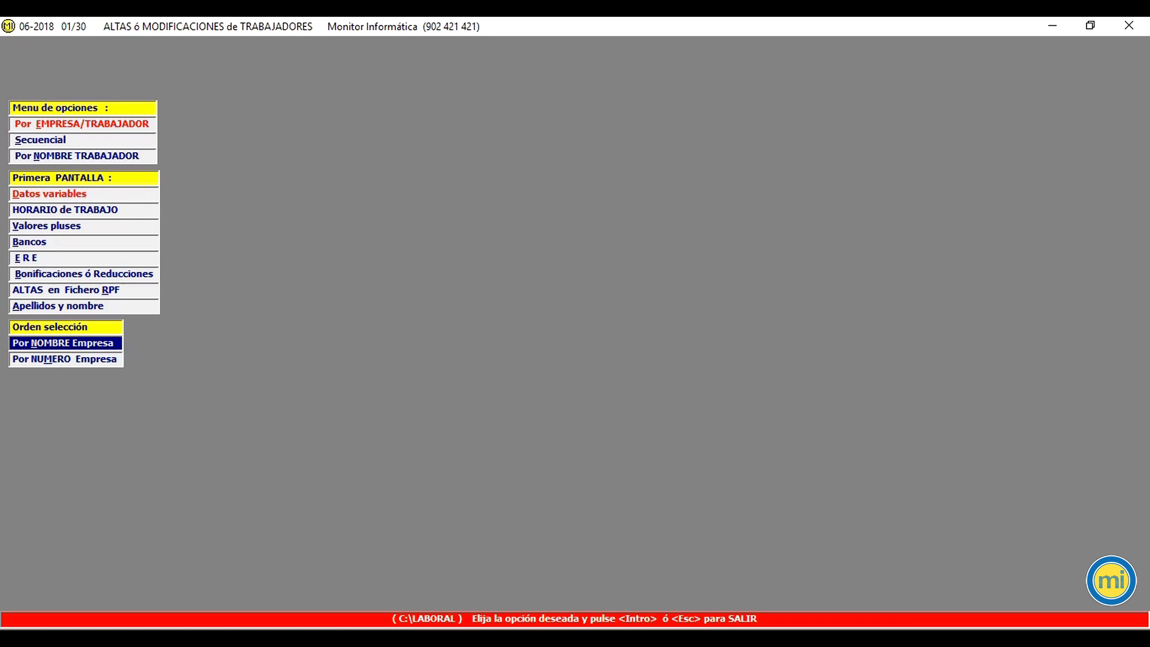
pyautogui.press('Return')
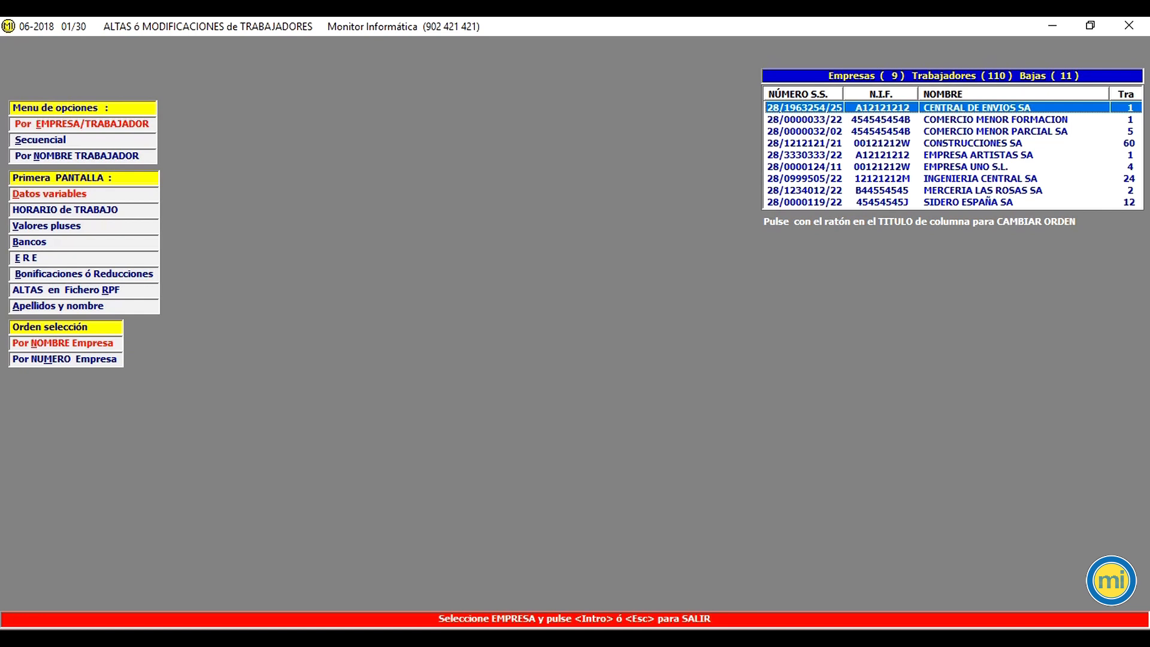
pyautogui.press('Return')
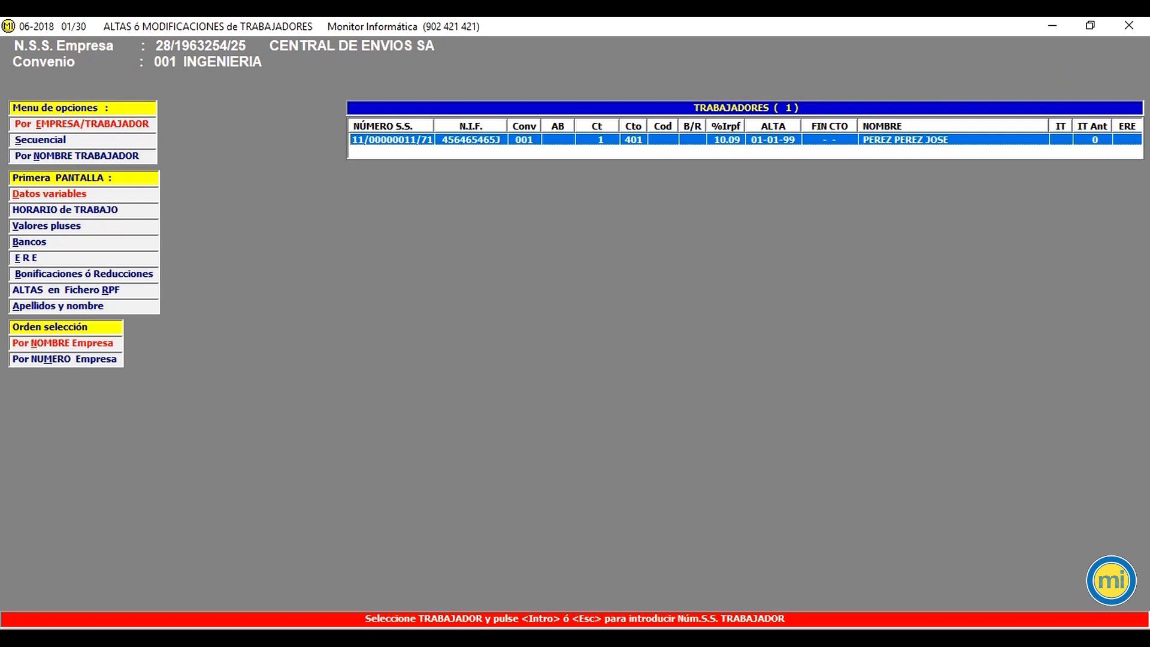
pyautogui.press('Return')
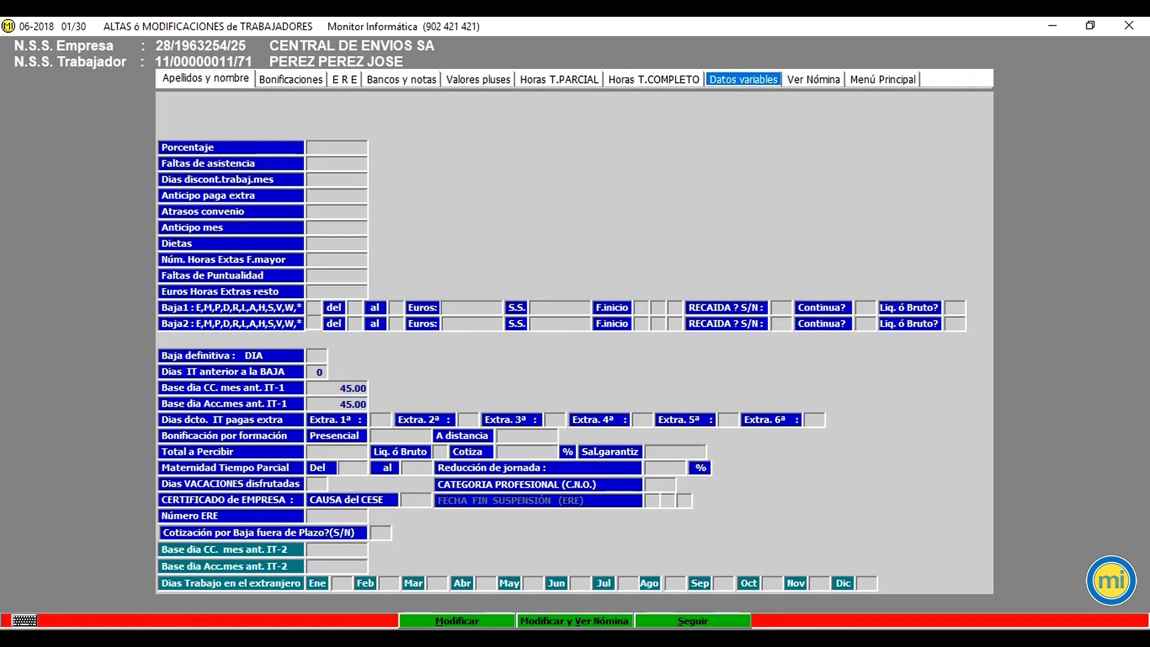
# Step: Modify the worker's data, answering S to a separate settlement payslip and S to indemnity subject to IRPF
pyautogui.click(457, 621)
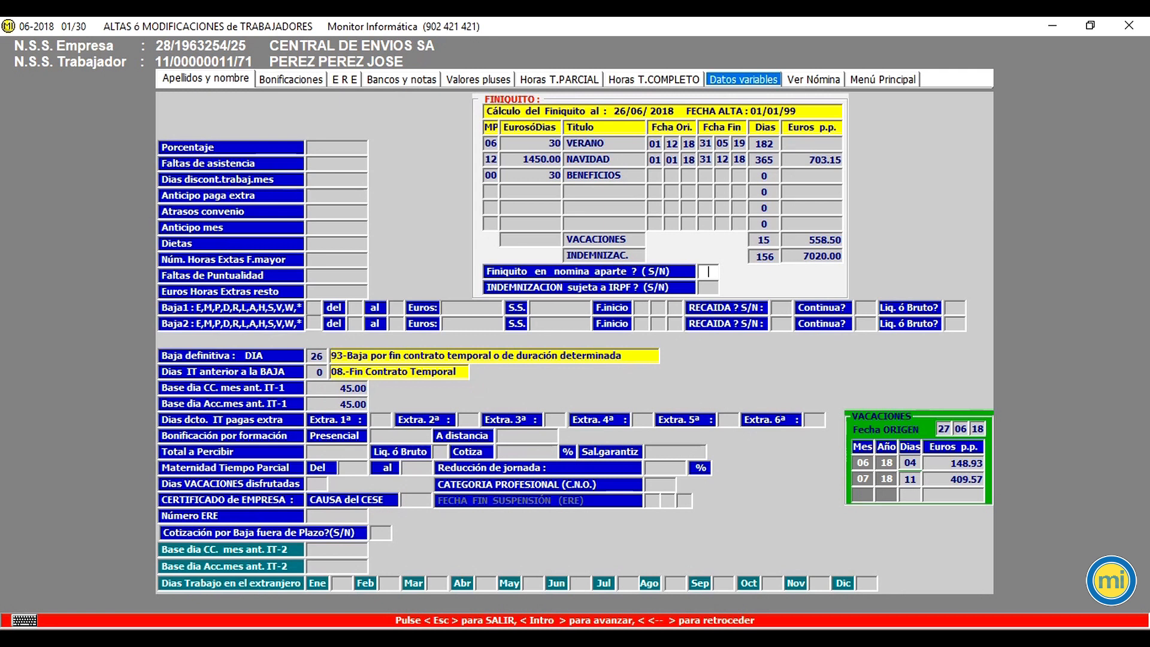
pyautogui.write('S')
pyautogui.press('Return')
pyautogui.write('S')
pyautogui.press('Return')
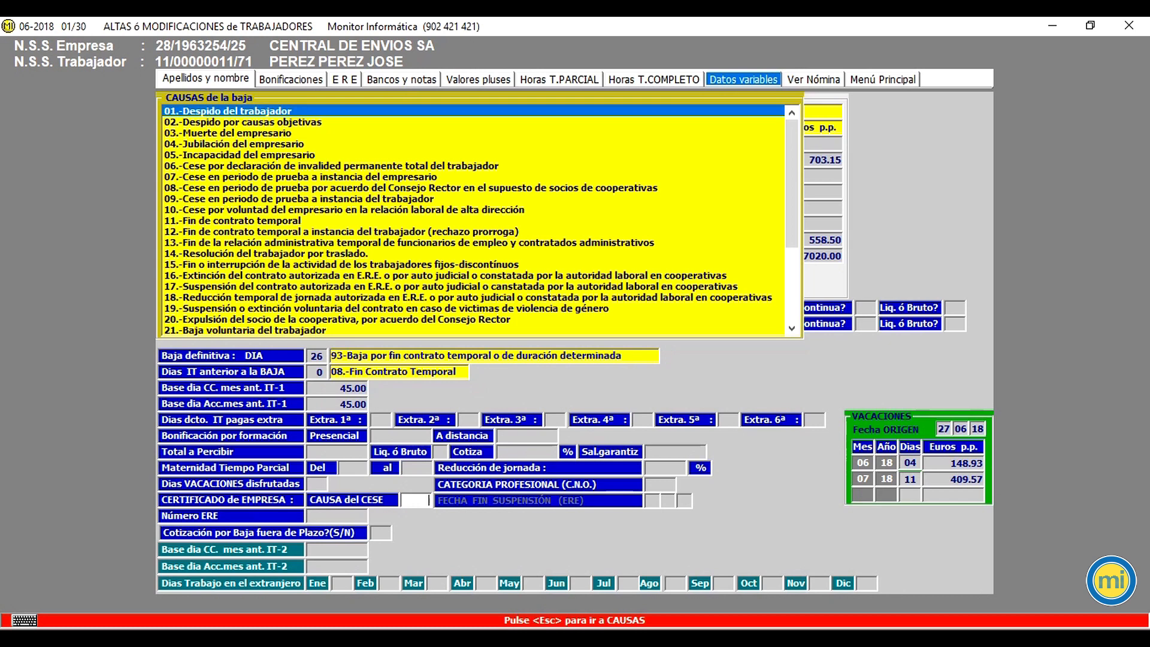
# Step: Set the cessation cause to 11.-Fin de contrato temporal and the occupation to Albañiles [7121]
pyautogui.click(278, 221)
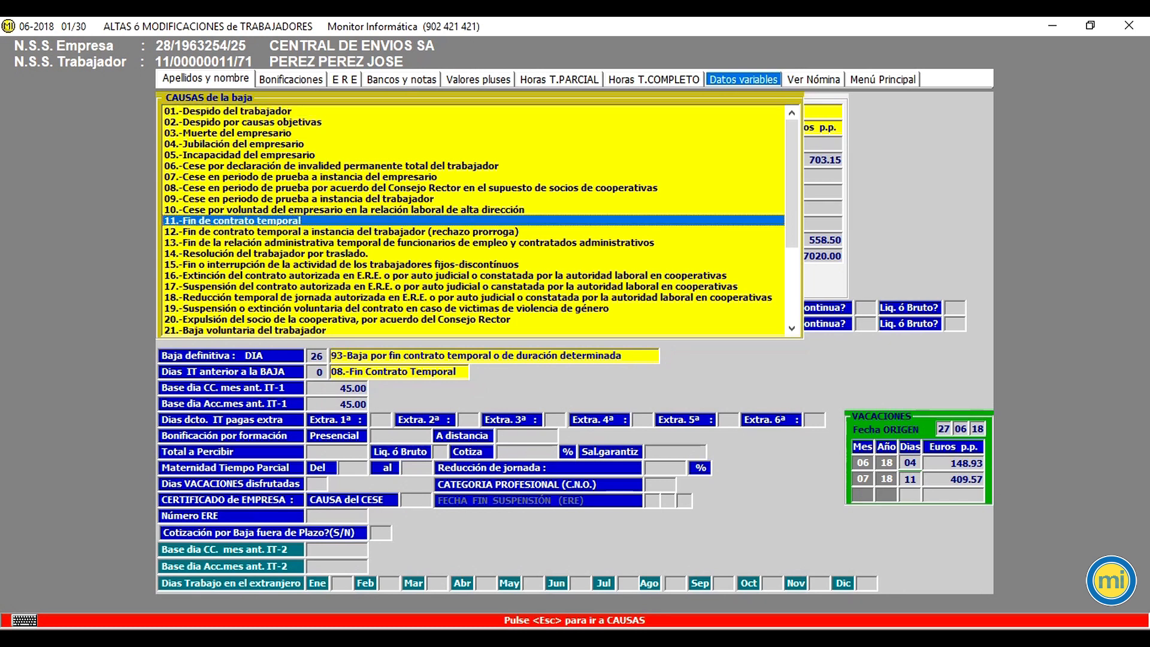
pyautogui.press('Return')
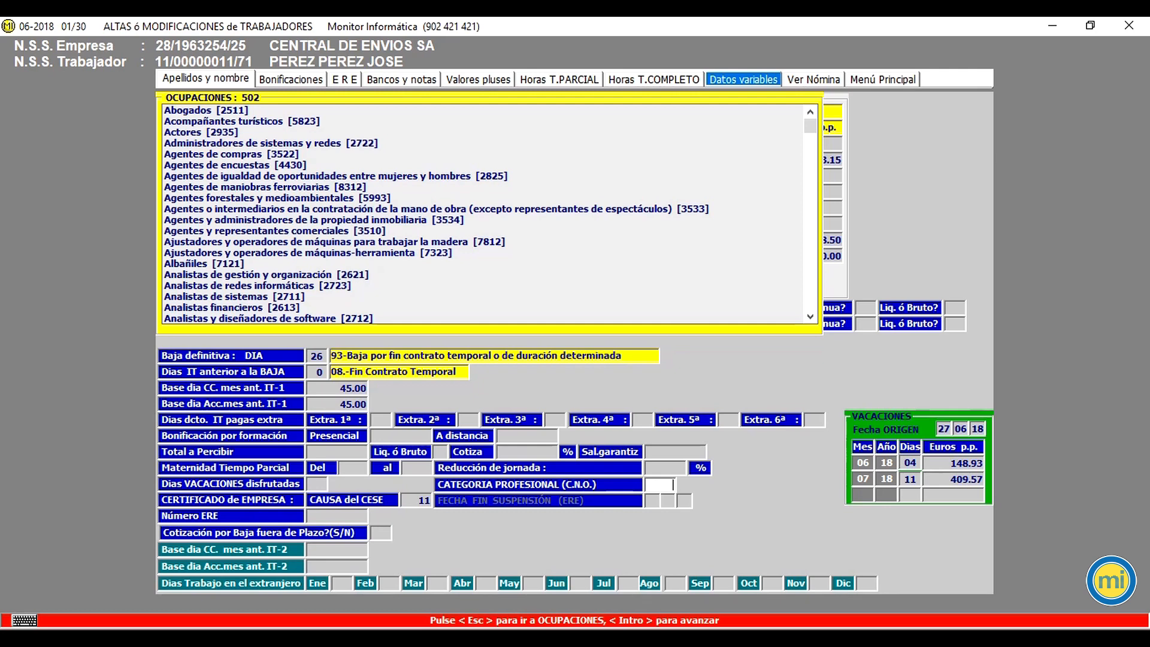
pyautogui.click(204, 263)
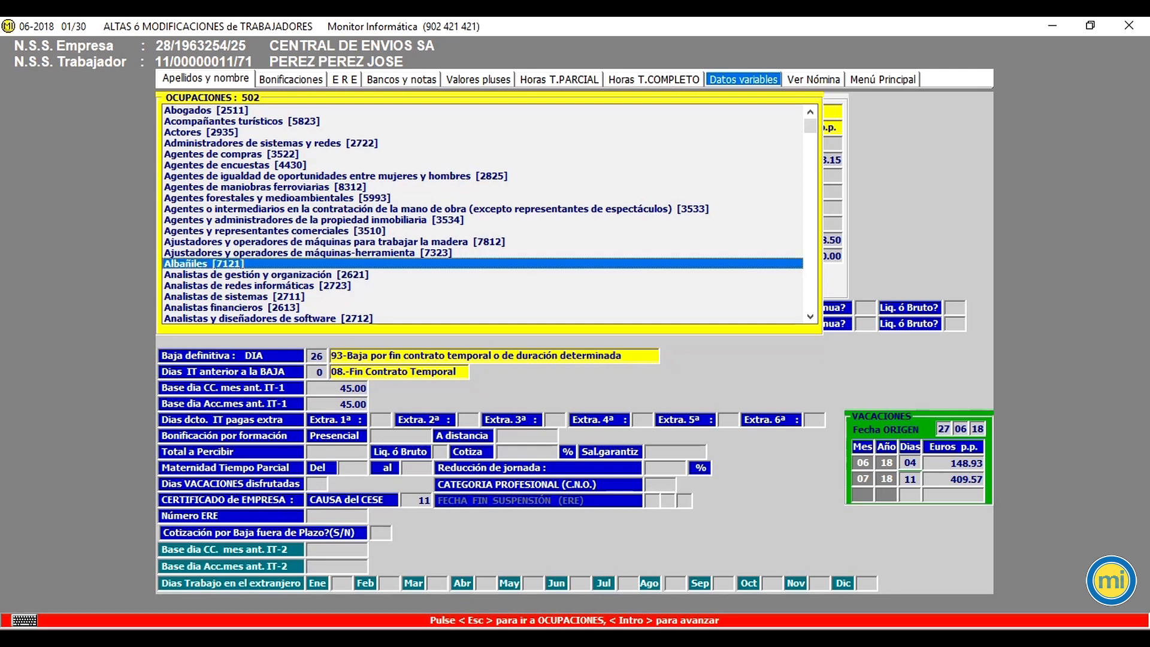
pyautogui.press('Return')
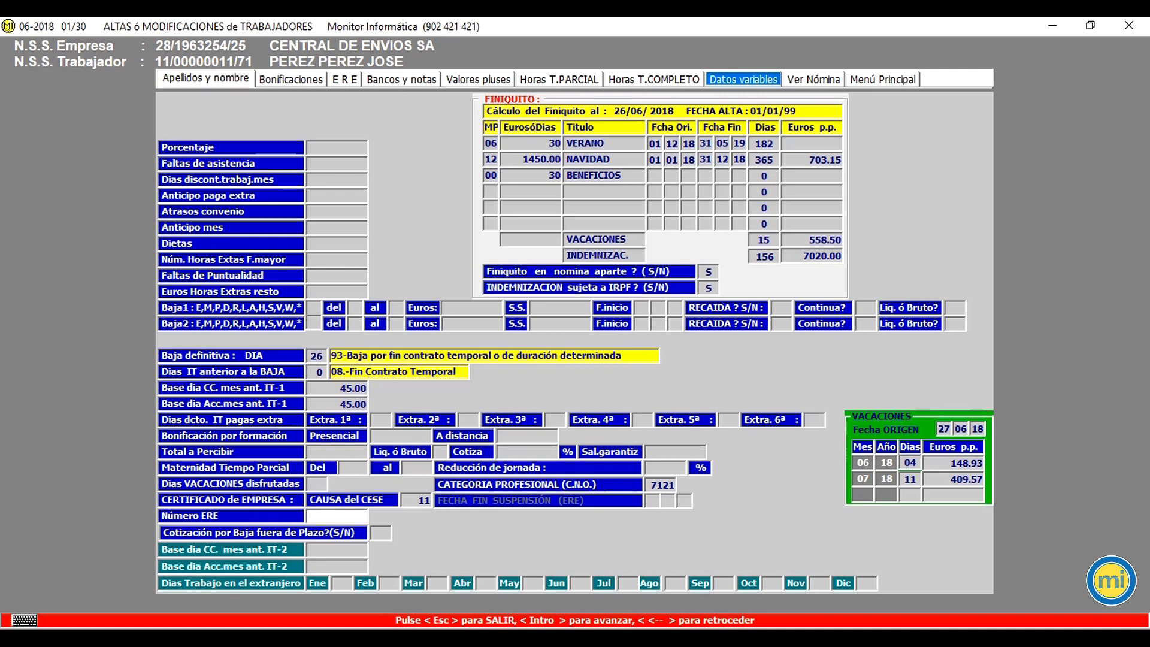
# Step: Advance through the remaining fields and save the worker's changes, returning to the main menu
pyautogui.press('Return')
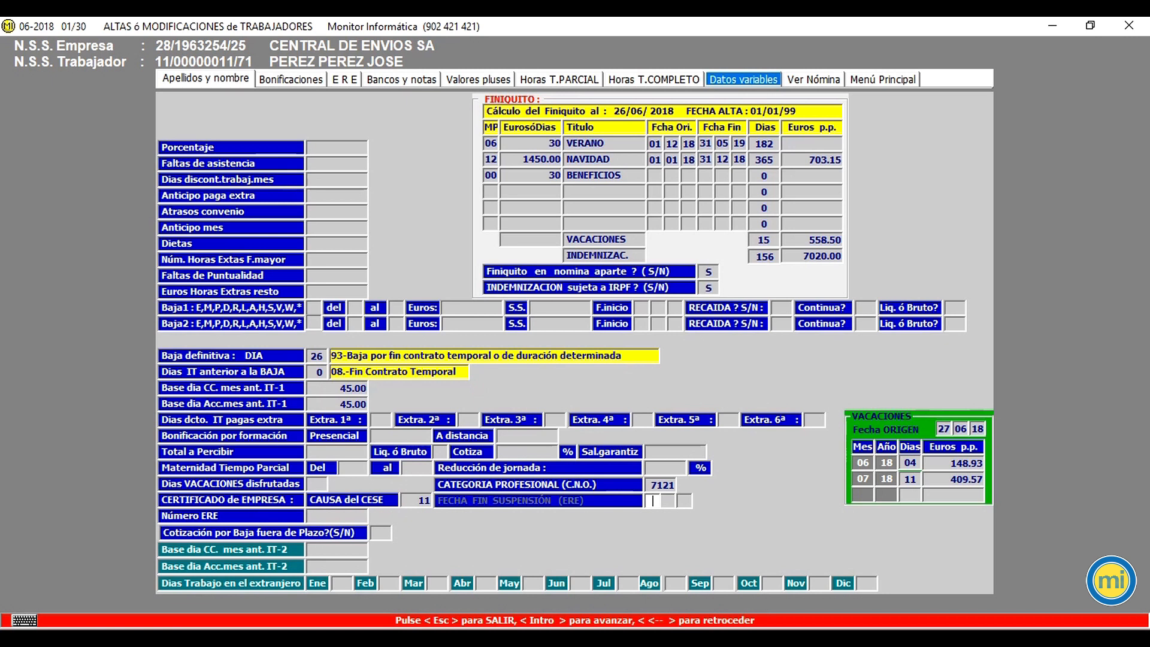
pyautogui.press('Return')
pyautogui.press('Return')
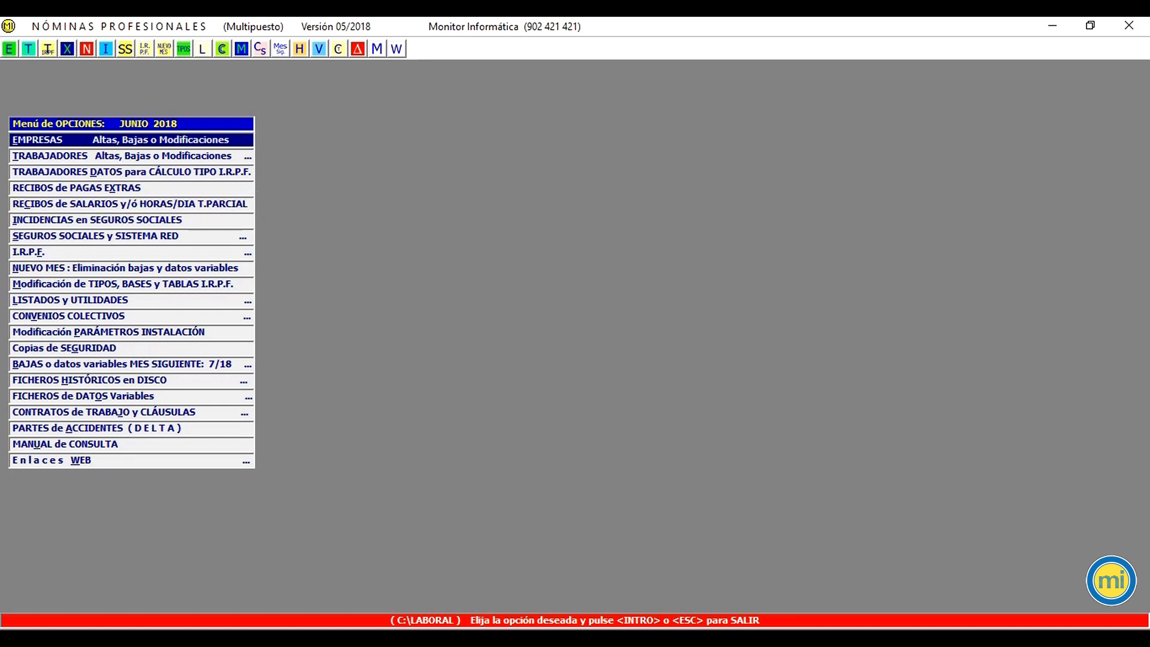
# Step: Open salary receipt calculation and accept the June 2018 calendar
pyautogui.click(131, 204)
pyautogui.press('Return')
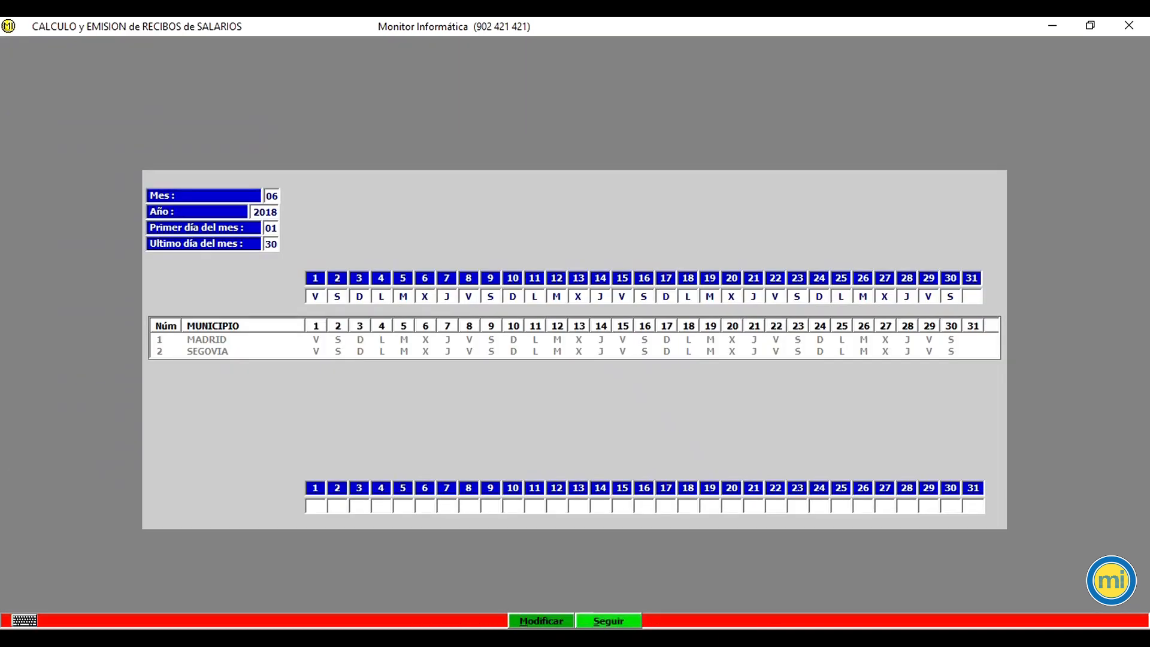
pyautogui.press('Return')
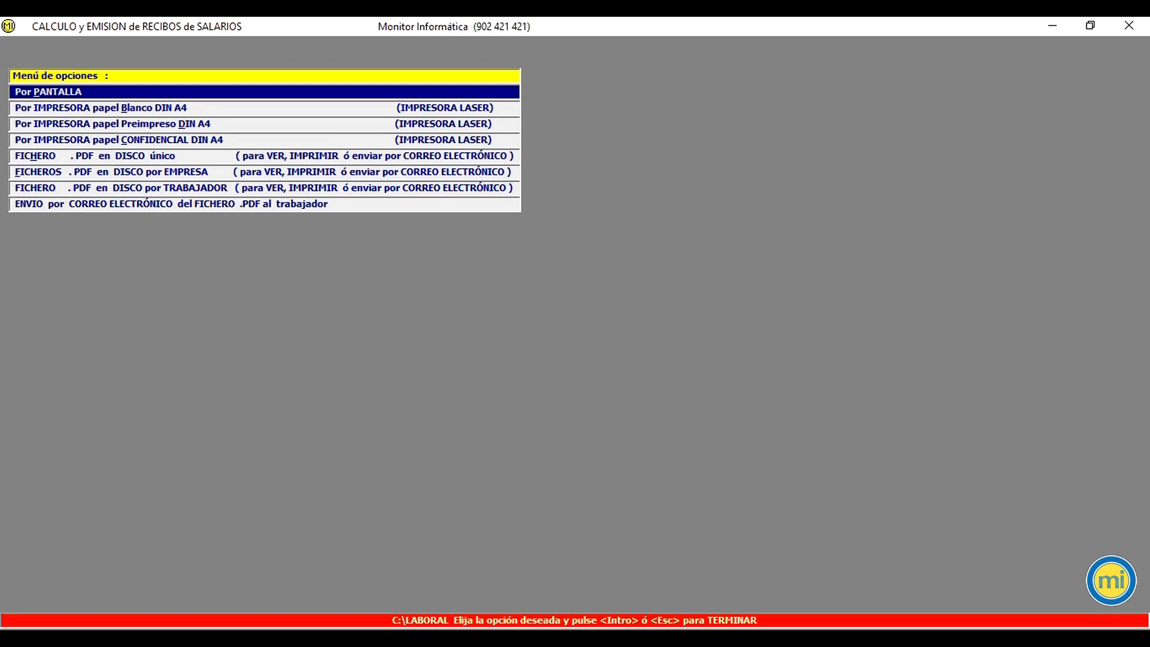
# Step: Generate a single PDF of the individual payslip for CENTRAL DE ENVIOS SA's worker, with salary receipts and hours per day
pyautogui.click(264, 156)
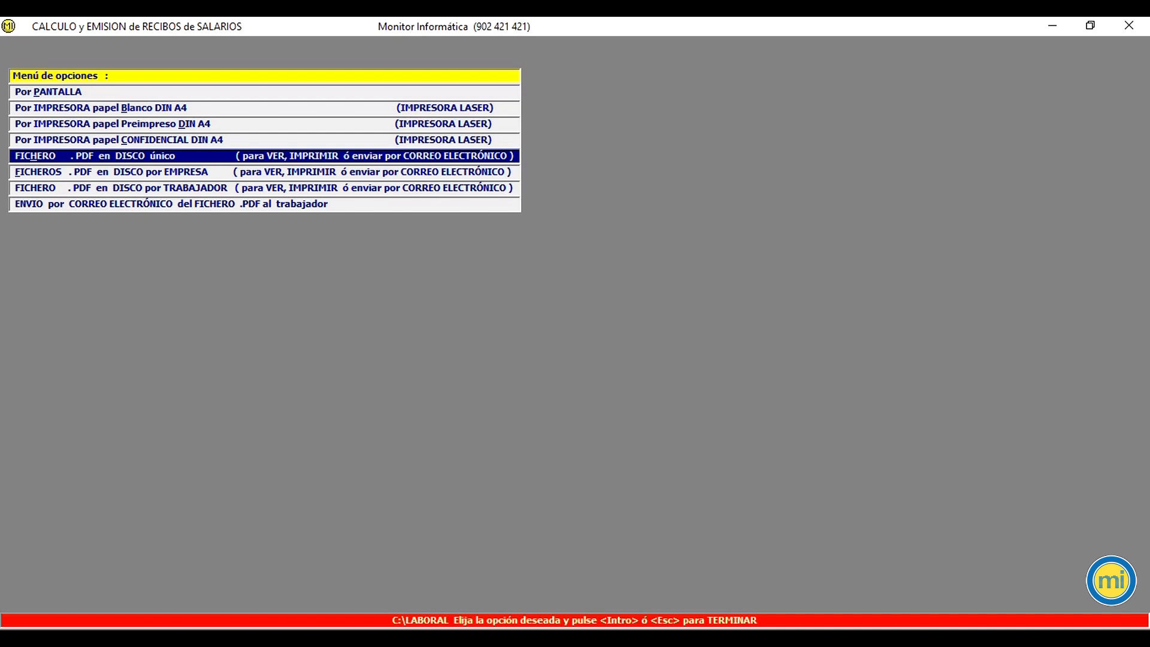
pyautogui.press('Return')
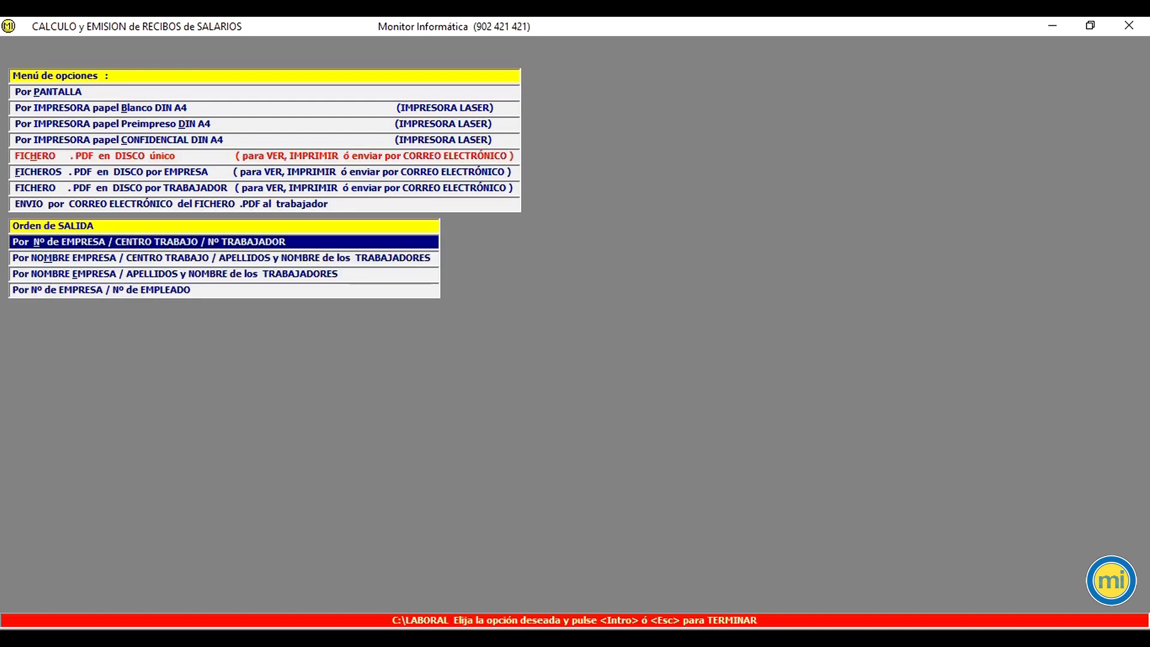
pyautogui.press('Return')
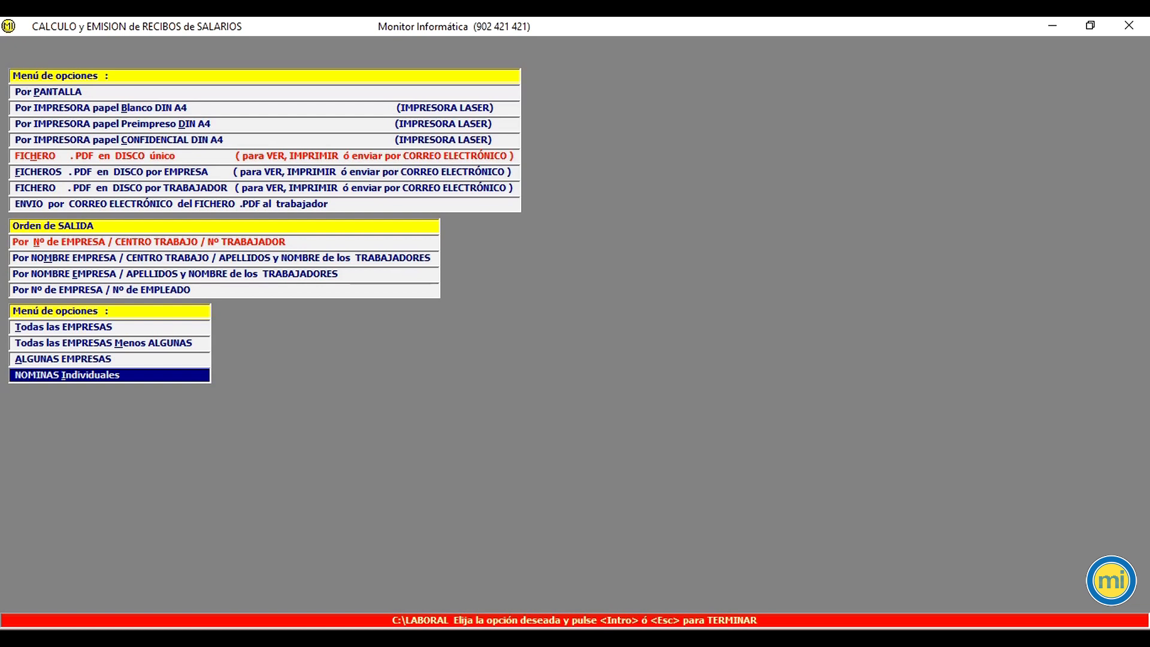
pyautogui.press('Return')
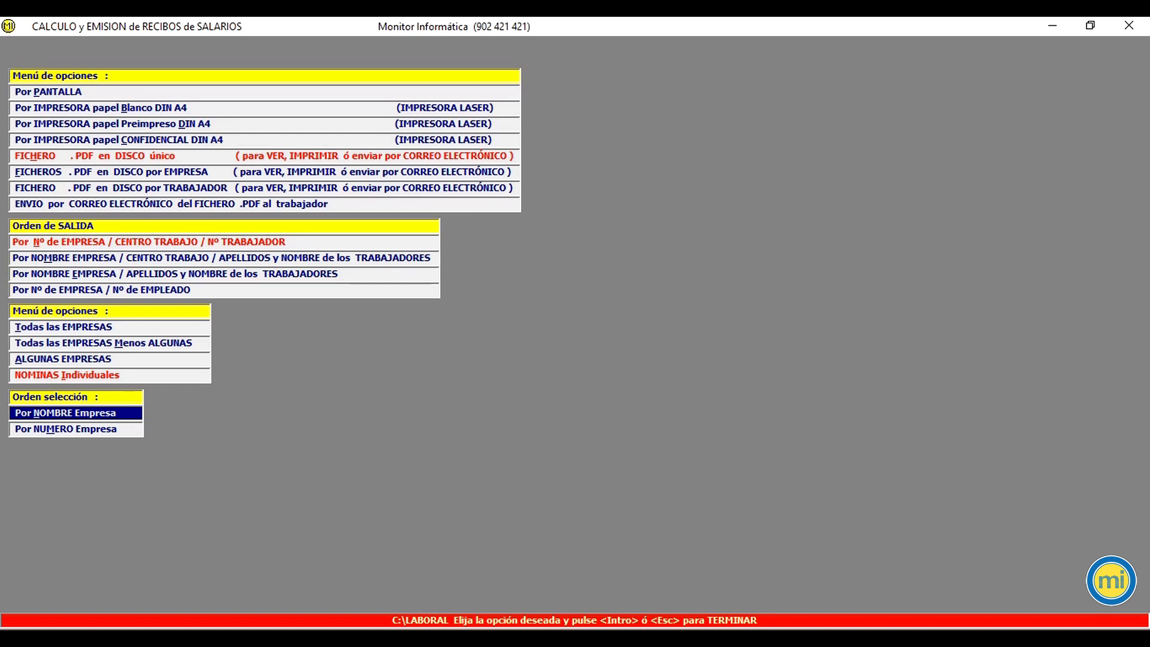
pyautogui.press('Return')
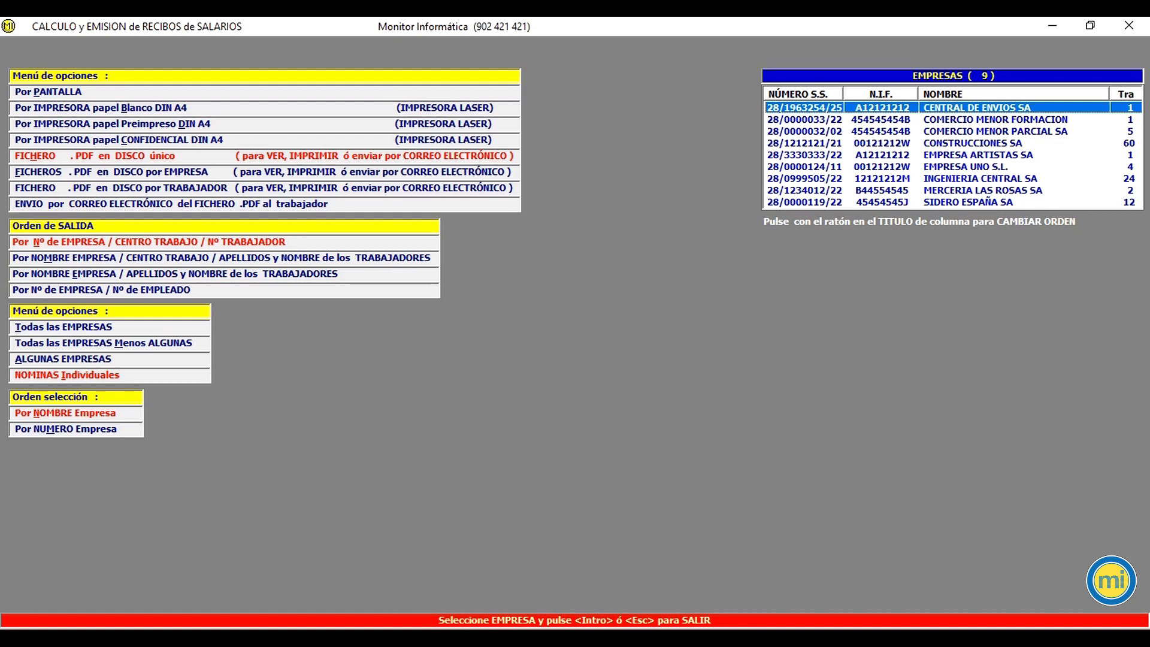
pyautogui.press('Return')
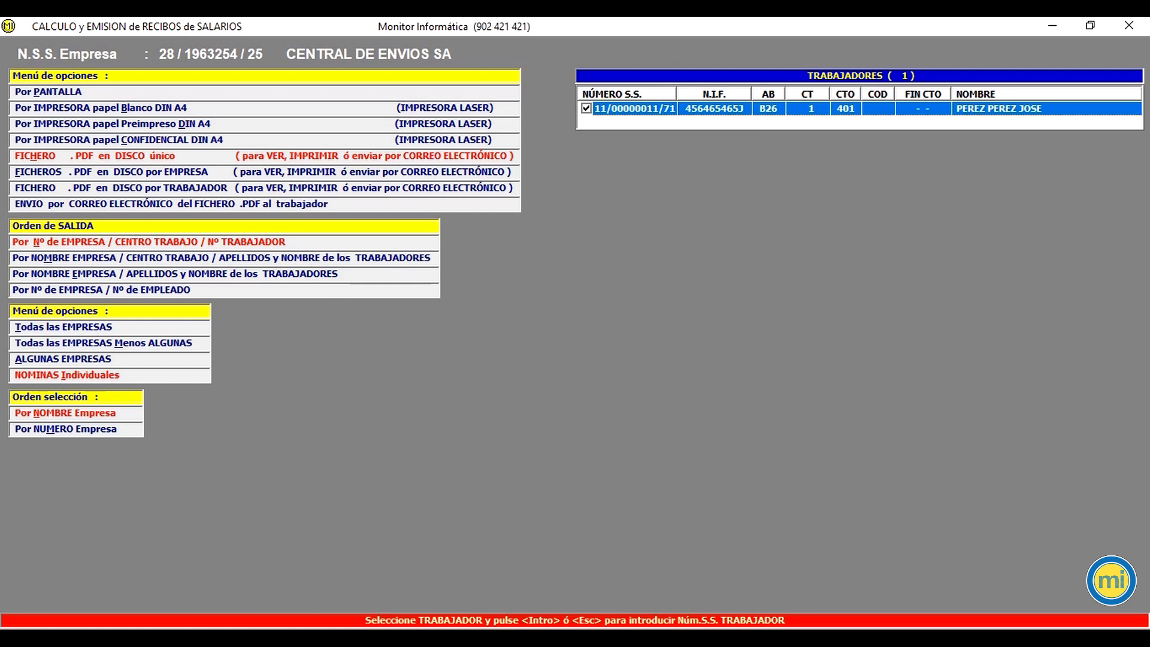
pyautogui.press('Return')
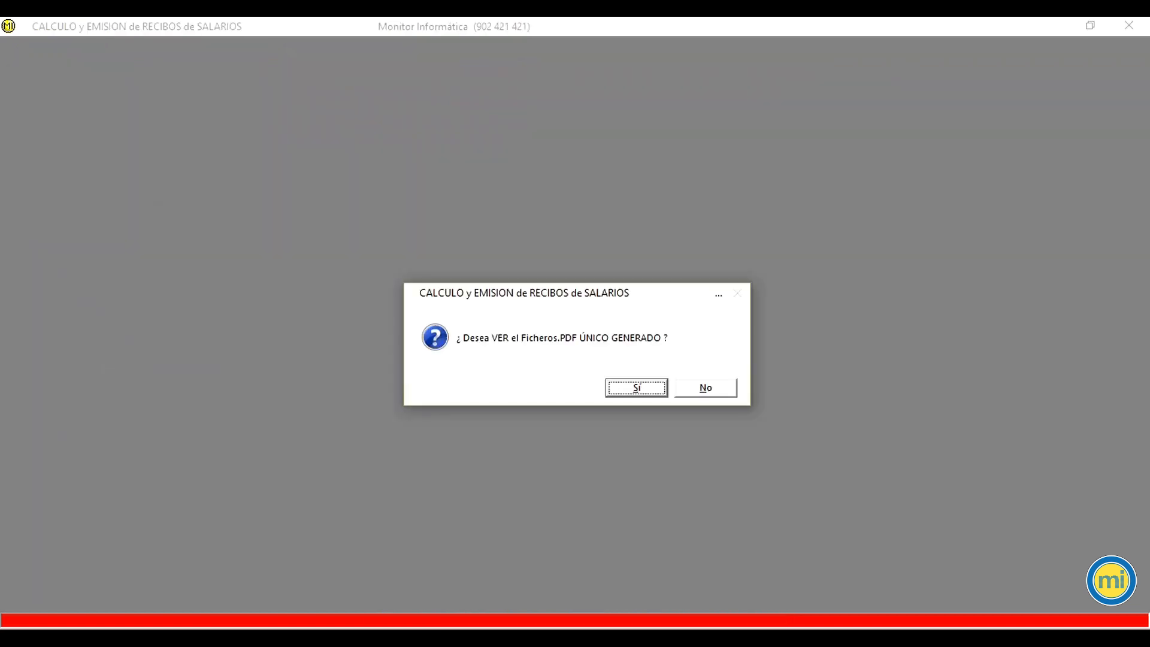
pyautogui.press('Return')
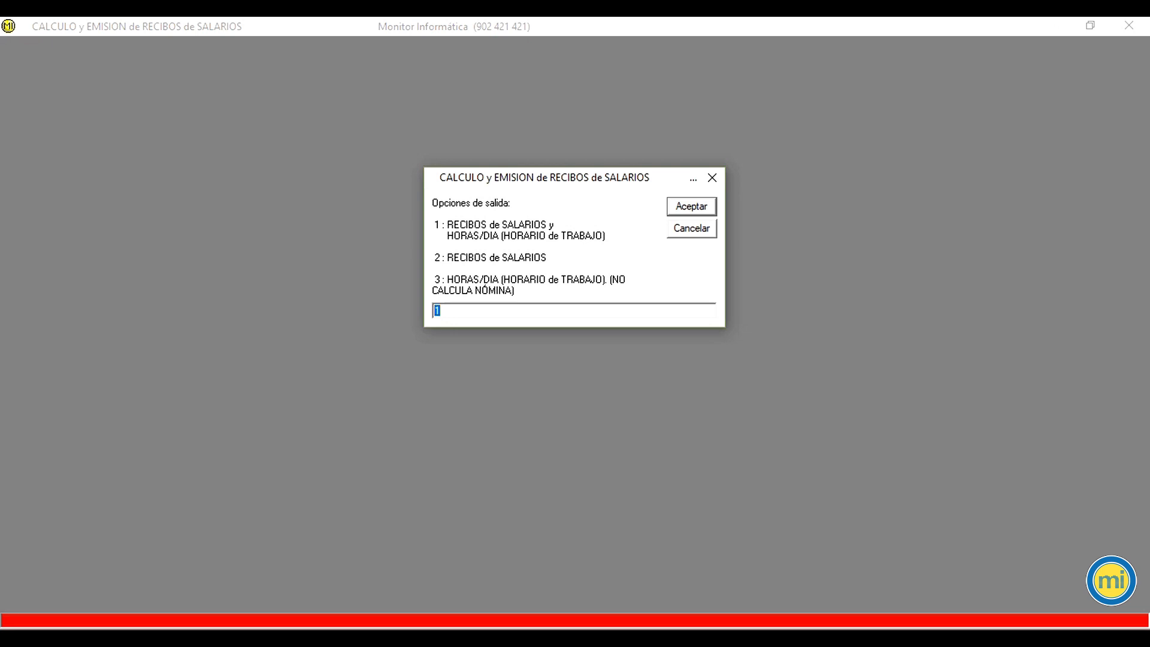
pyautogui.press('Return')
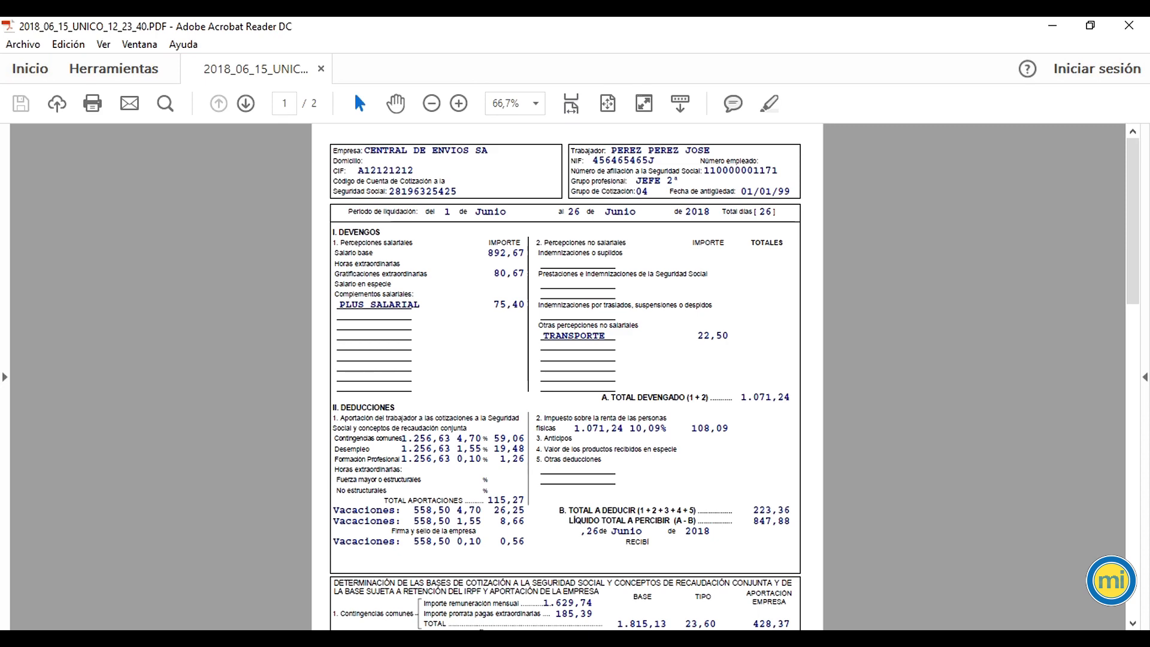
# Step: Review the generated payslip PDF and close the viewer
pyautogui.scroll(1, 567, 440)
pyautogui.scroll(1, 567, 377)
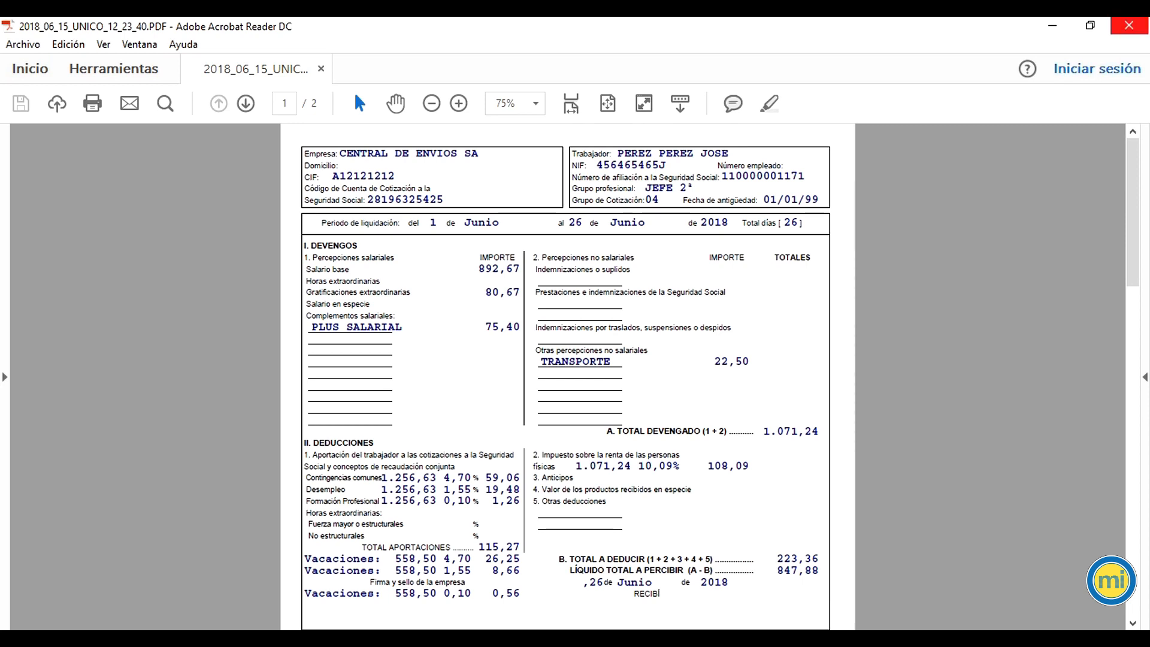
pyautogui.click(1129, 25)
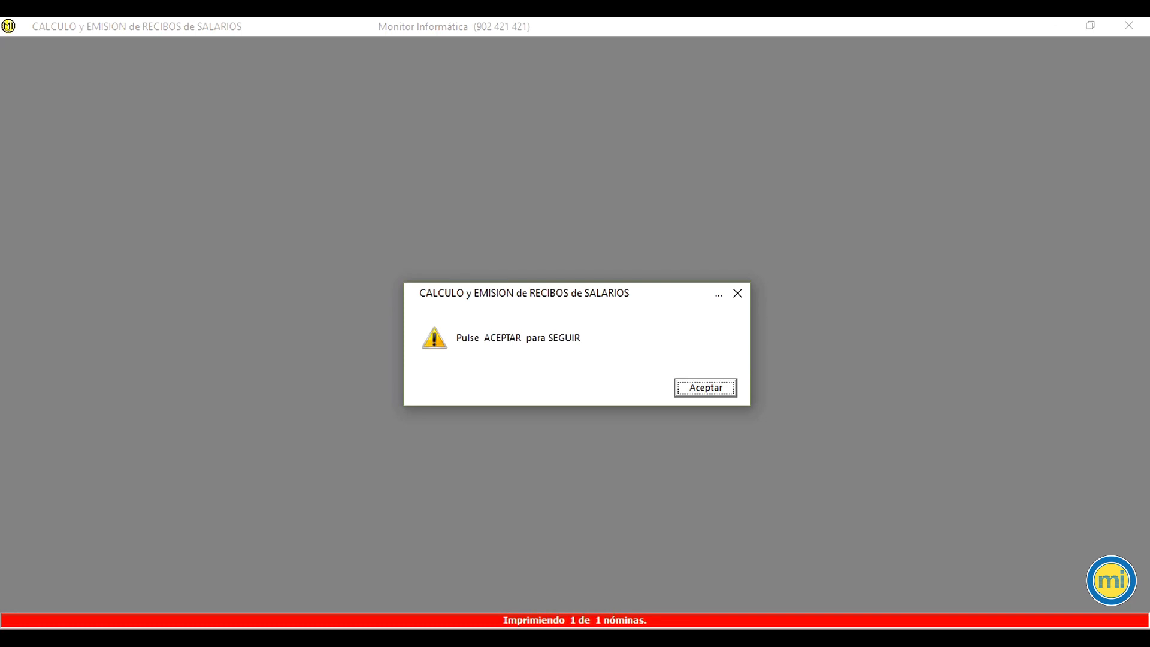
# Step: Acknowledge the completion notices and choose to issue the documents attached to the terminations
pyautogui.press('Return')
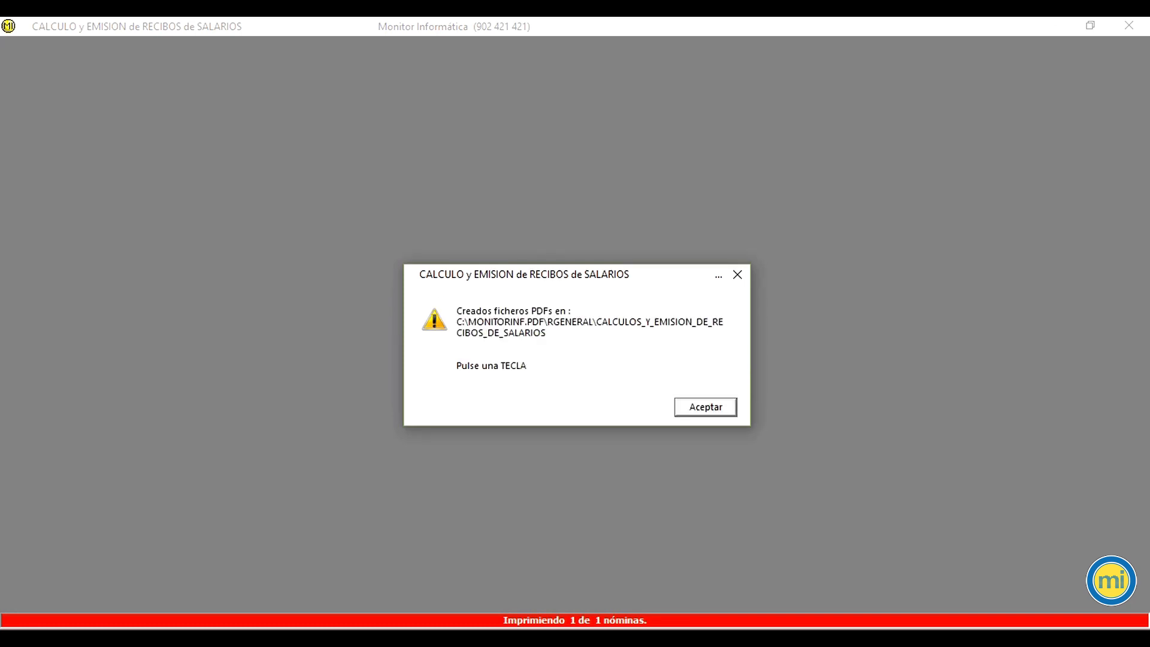
pyautogui.press('Return')
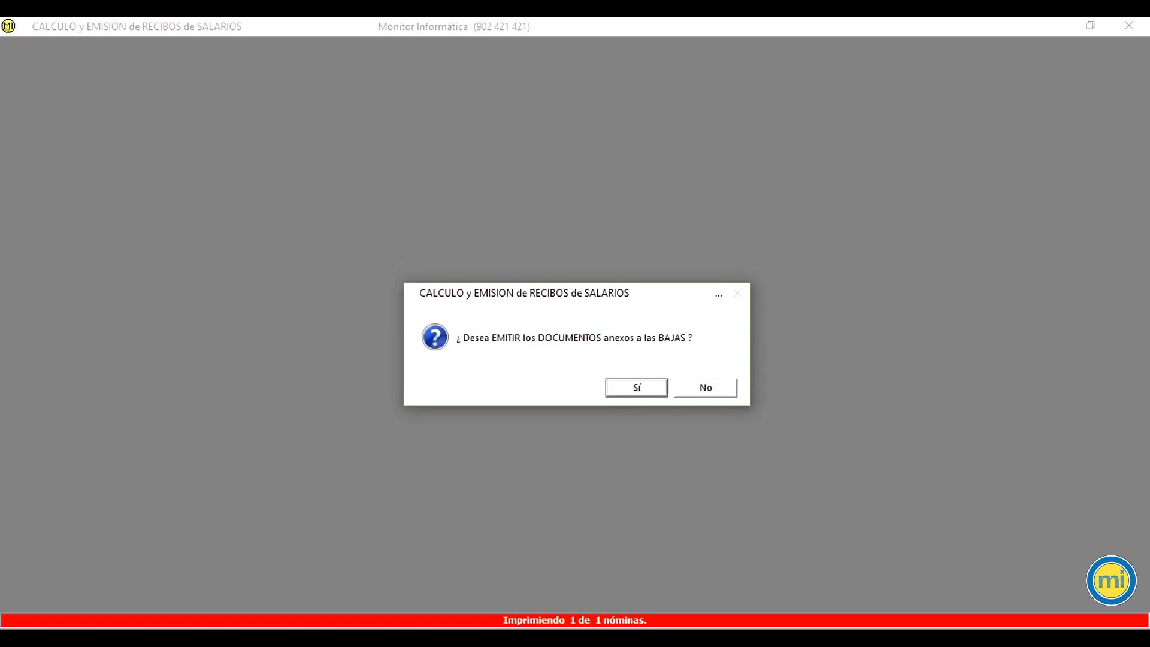
pyautogui.click(637, 388)
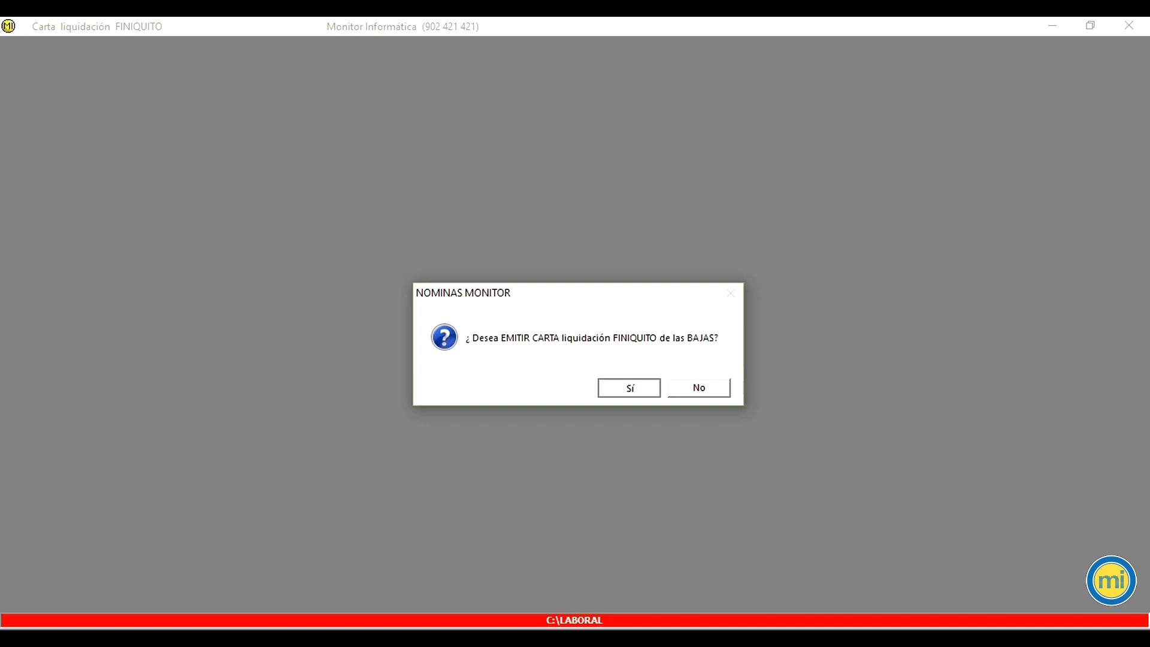
# Step: Issue the settlement letter with the settlement date 26/06/2018
pyautogui.press('Return')
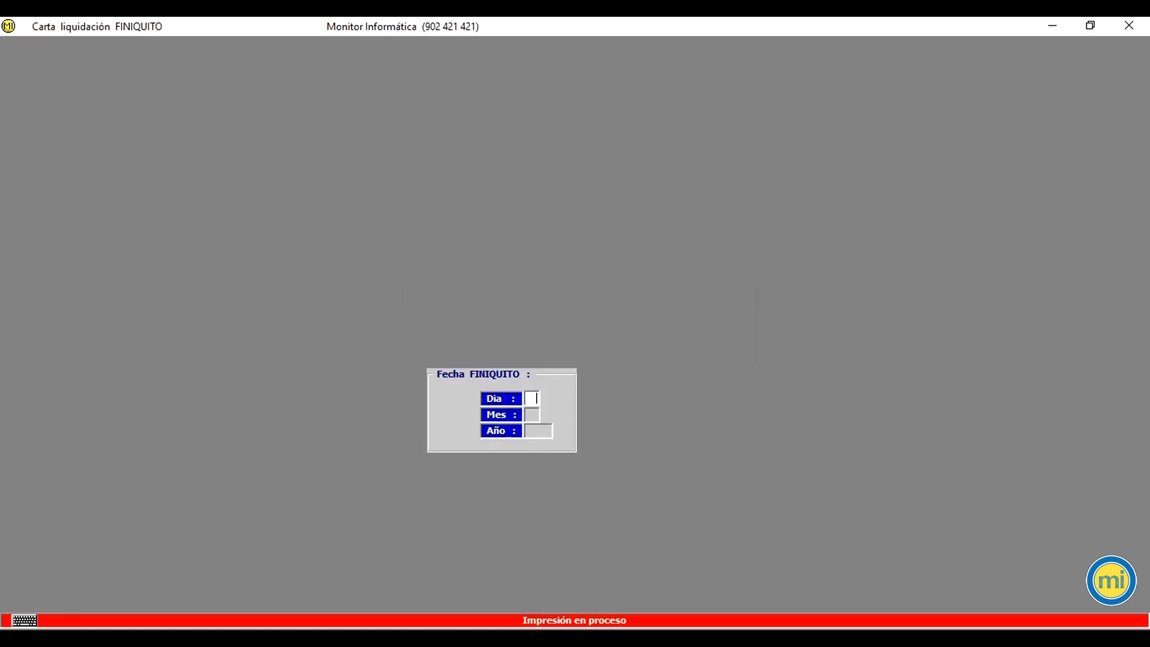
pyautogui.write('2606')
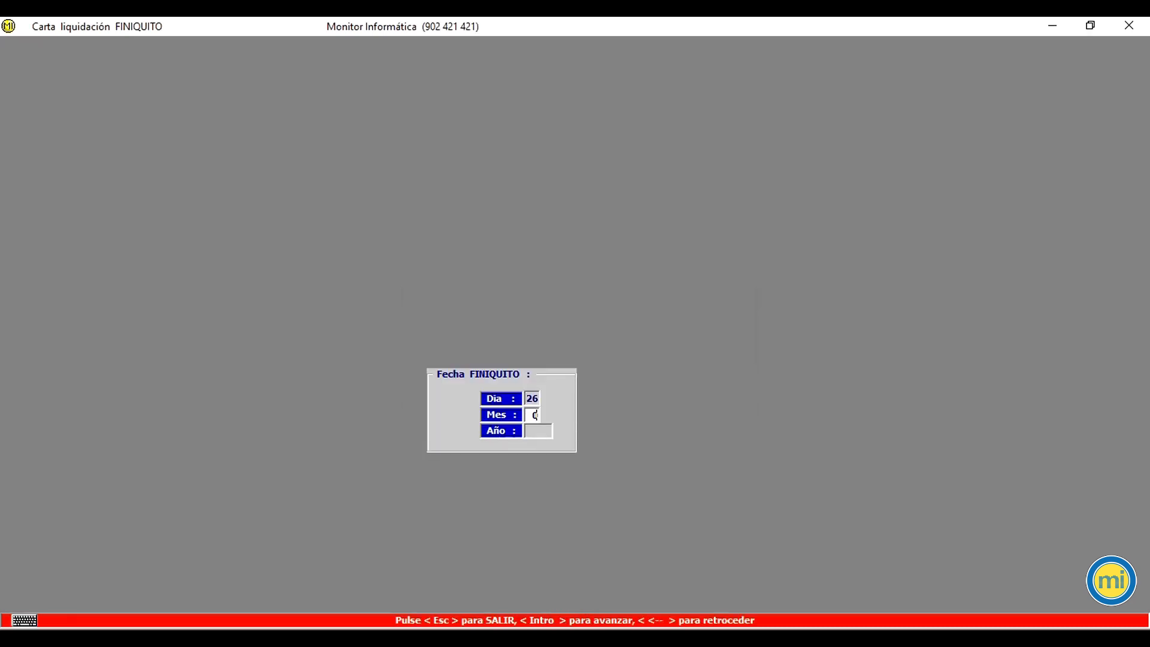
pyautogui.write('2018')
pyautogui.press('Return')
pyautogui.press('Return')
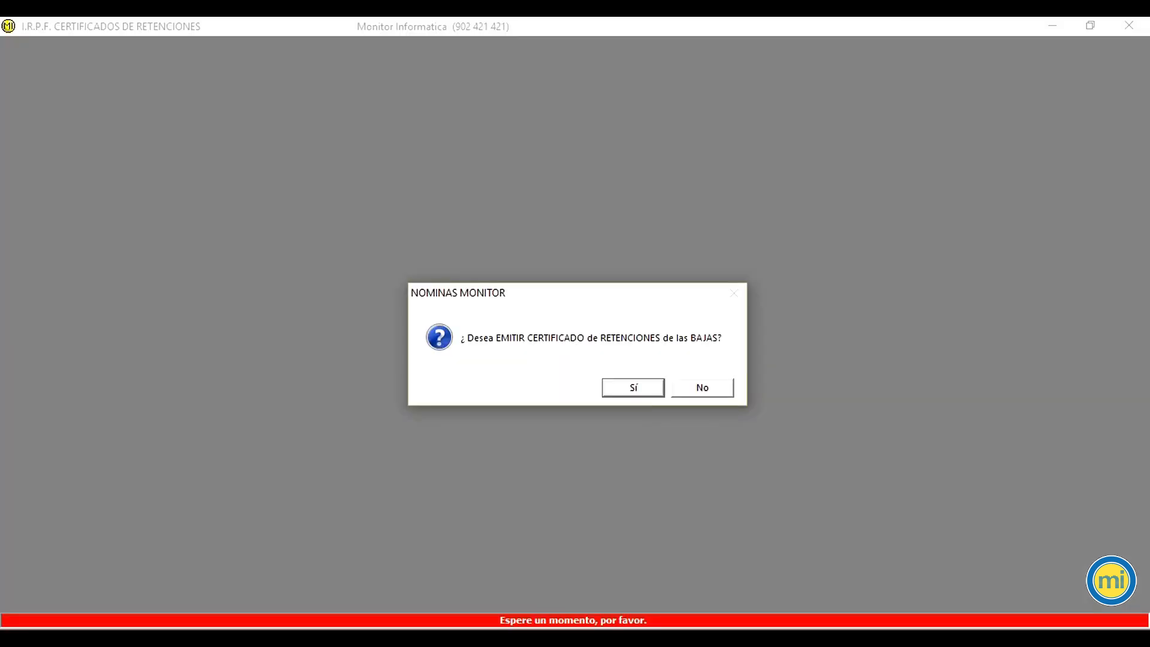
# Step: Issue the withholding certificate for the terminations in alphabetical order, dated 26/06/18 for fiscal year 18, accepting the signing representative
pyautogui.press('Return')
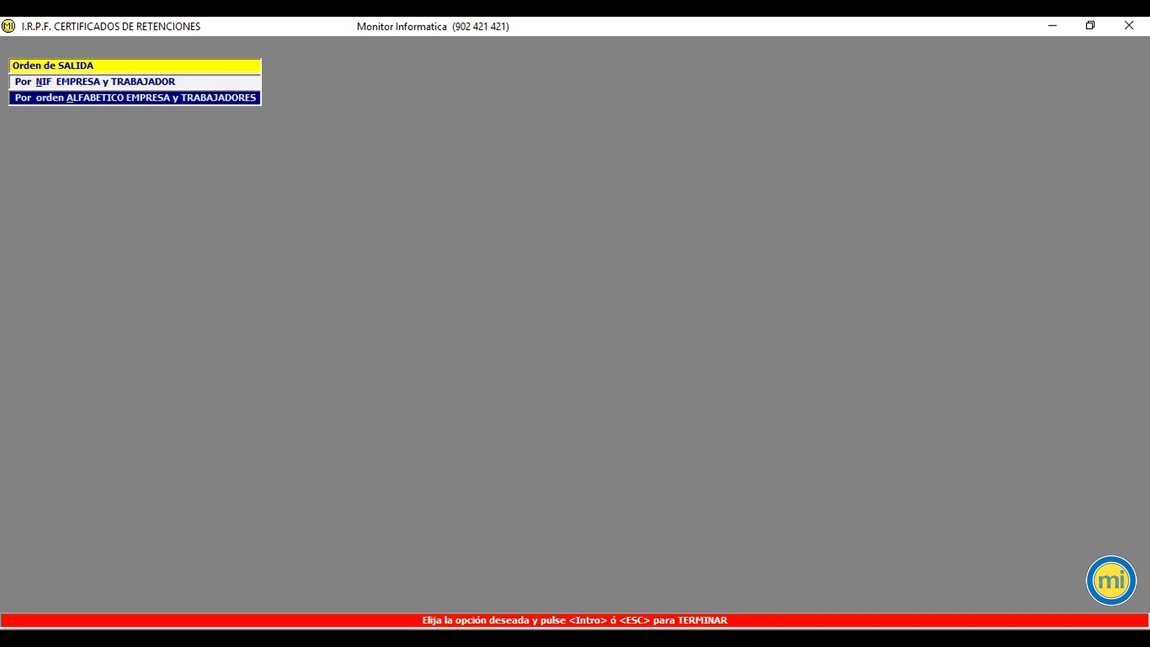
pyautogui.press('Return')
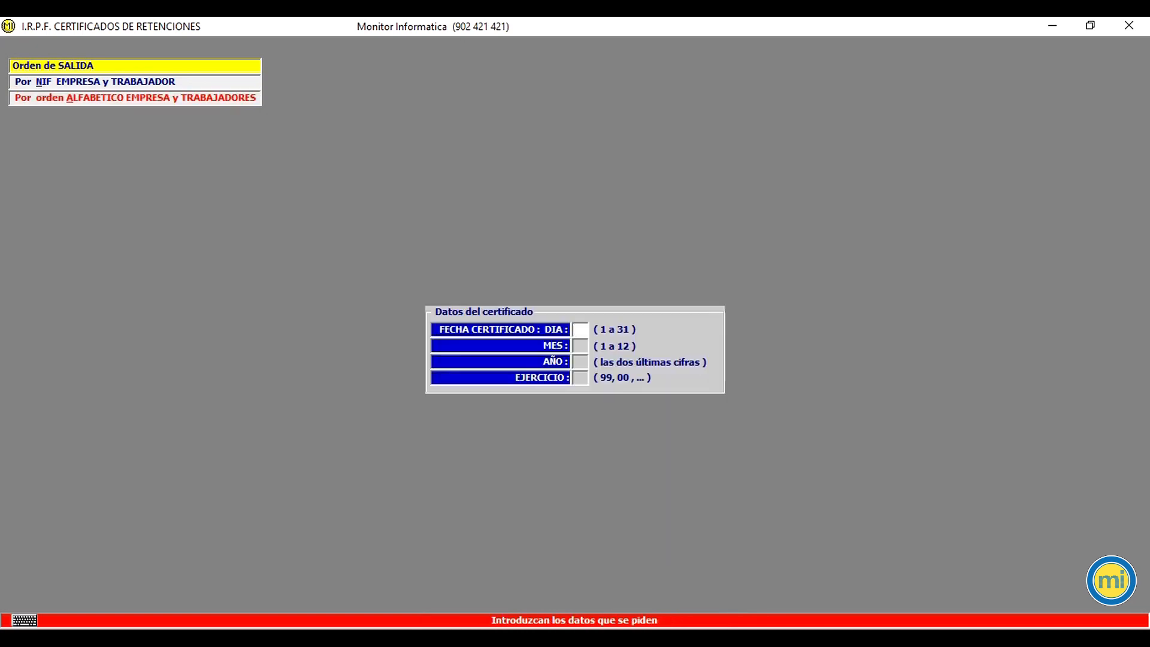
pyautogui.write('2606')
pyautogui.write('18')
pyautogui.press('Return')
pyautogui.write('18')
pyautogui.press('Return')
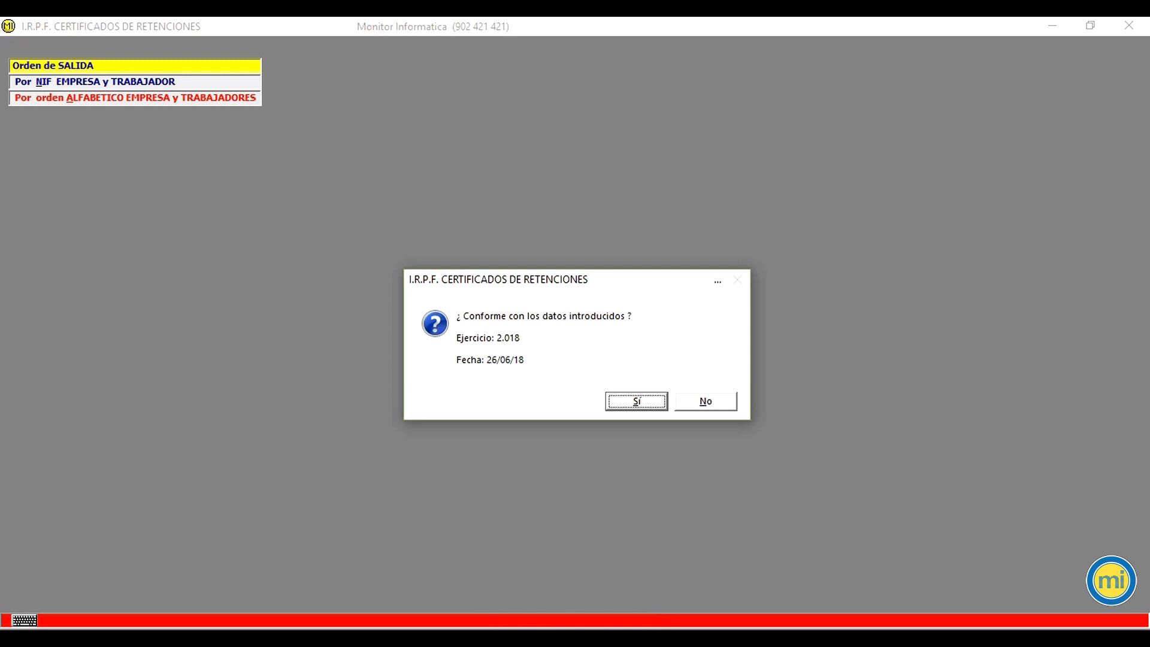
pyautogui.press('Return')
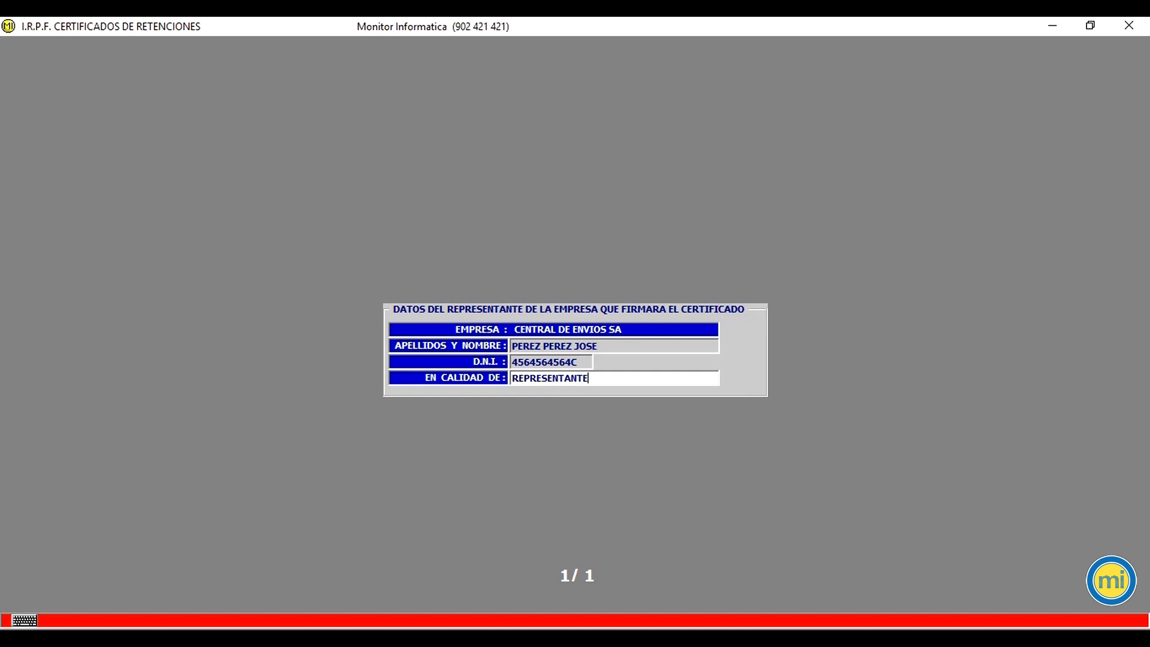
pyautogui.press('Return')
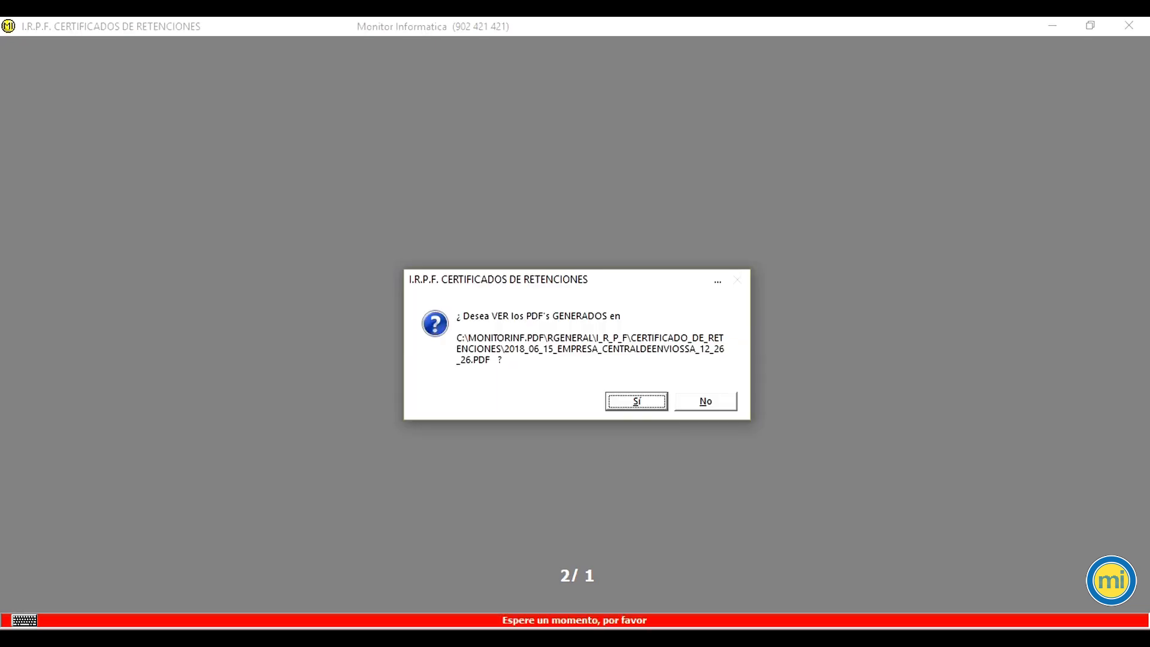
pyautogui.press('Return')
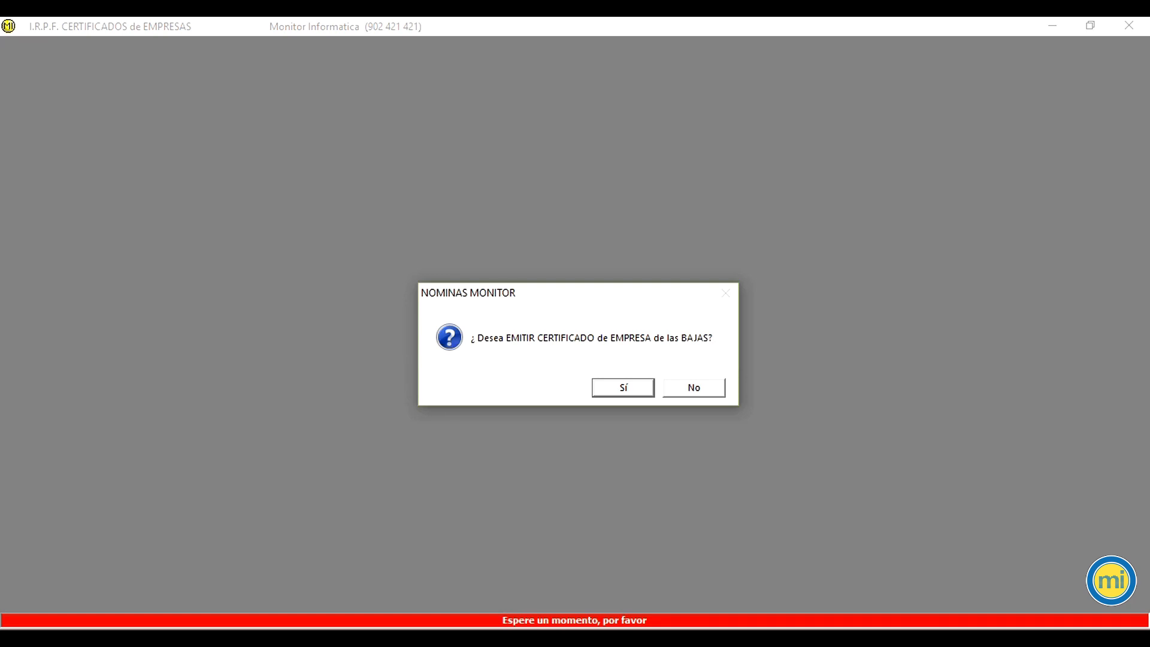
# Step: Issue the company certificate for the terminations as XML files for INEM, with certificate date 26 JUNIO 2018
pyautogui.press('Return')
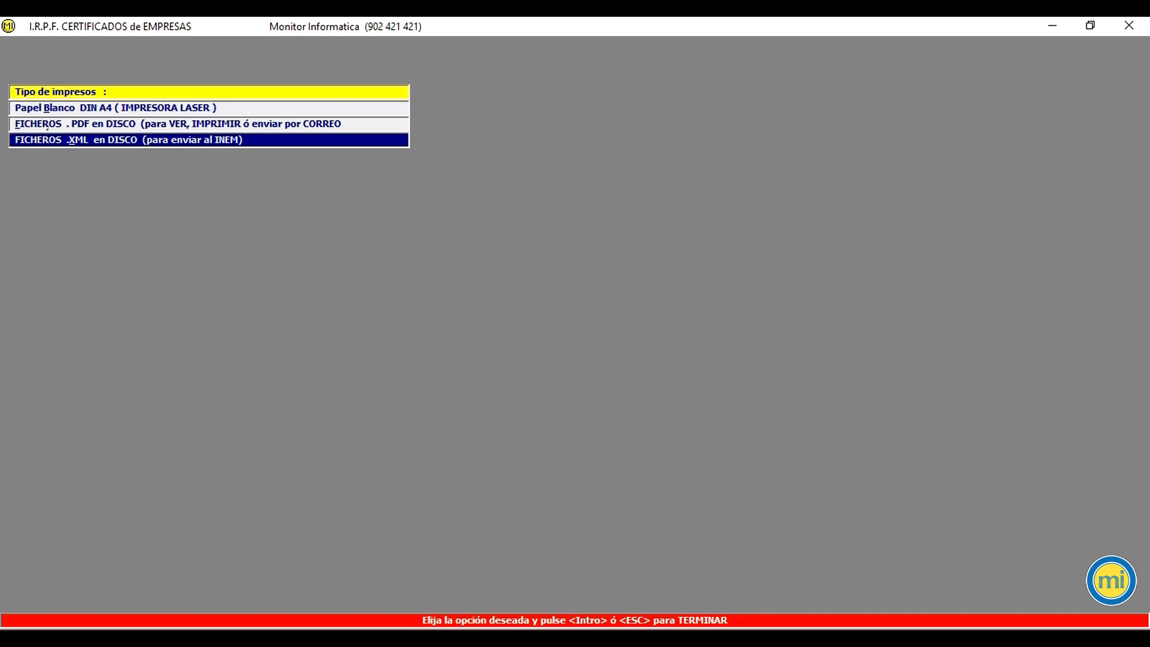
pyautogui.press('Return')
pyautogui.write('26')
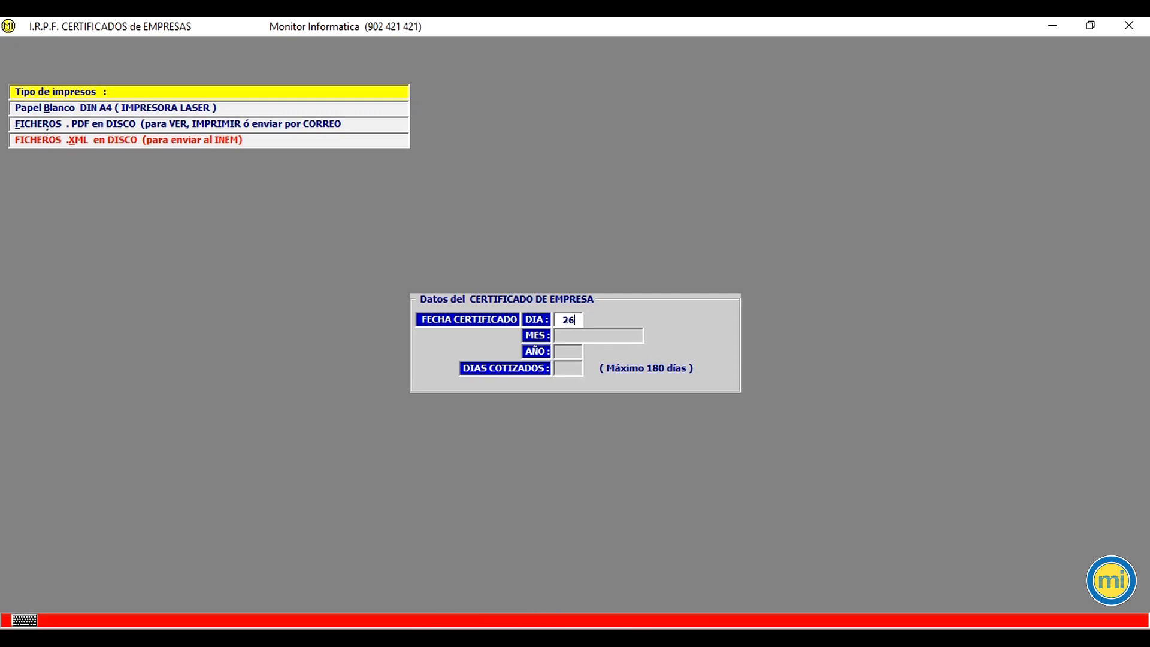
pyautogui.press('Return')
pyautogui.write('JUNIO')
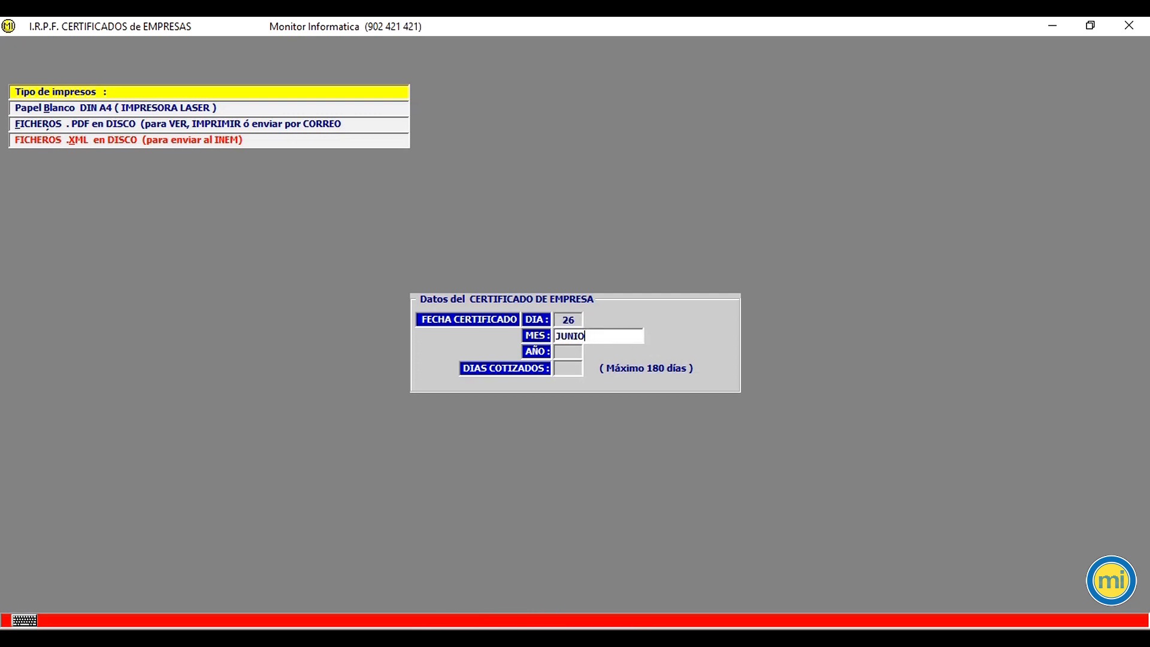
pyautogui.press('Return')
pyautogui.write('22')
pyautogui.press('BackSpace')
pyautogui.press('BackSpace')
pyautogui.write('2018')
pyautogui.press('Return')
# Step: Set the contributed days to 180 and confirm the company certificate data
pyautogui.write('180')
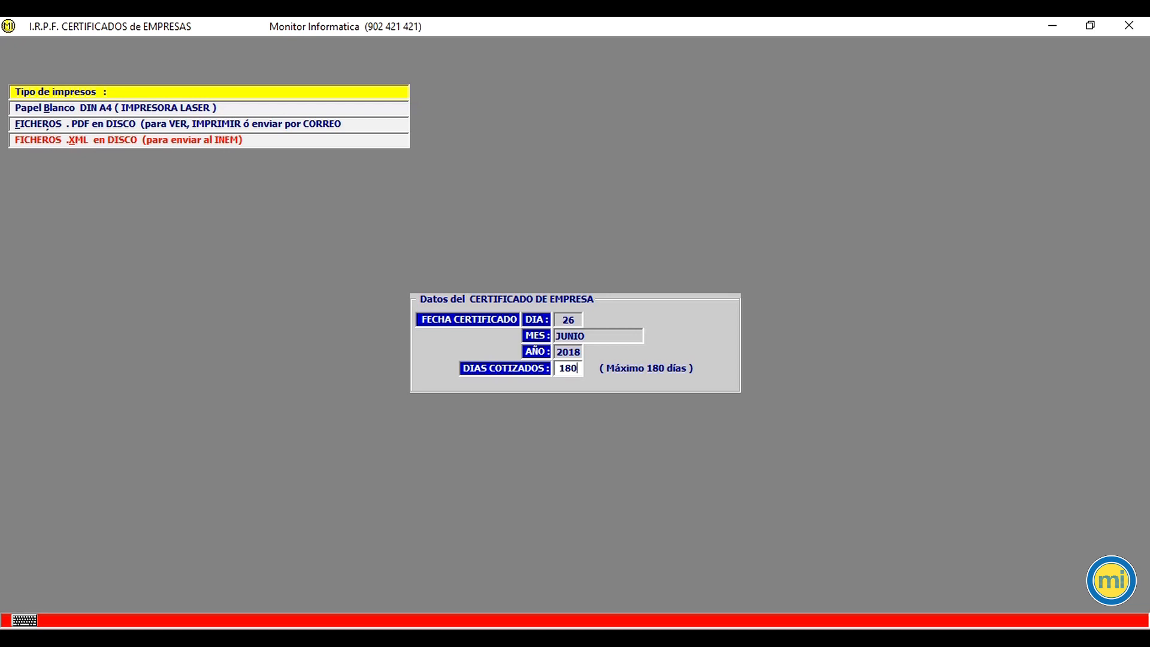
pyautogui.press('Return')
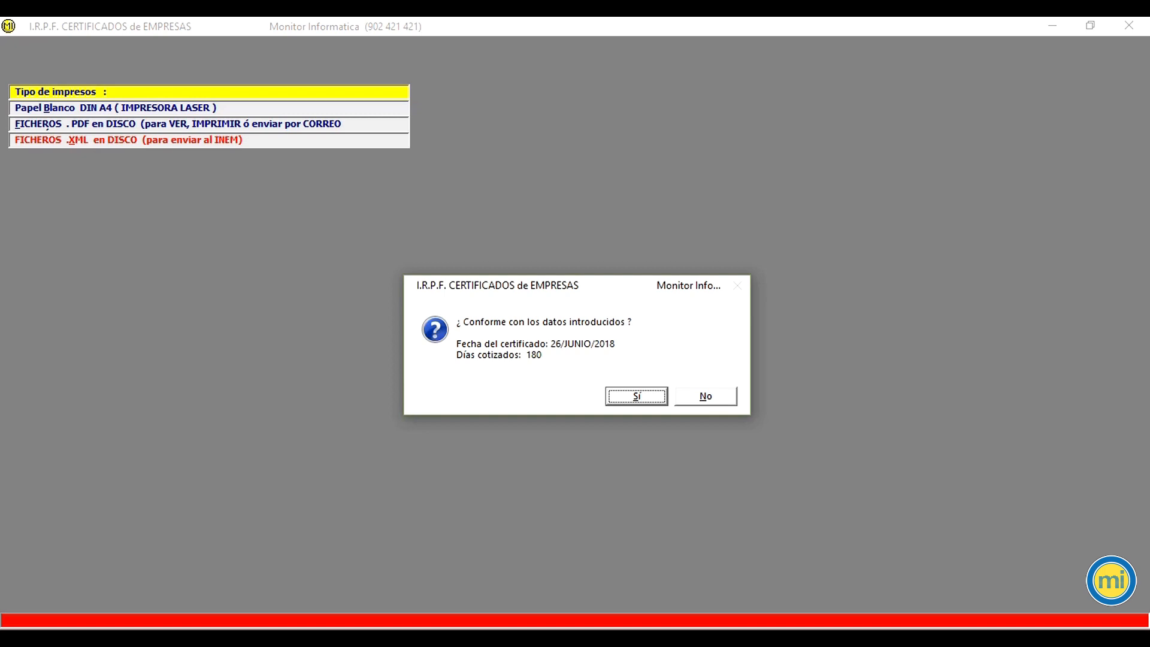
pyautogui.press('Return')
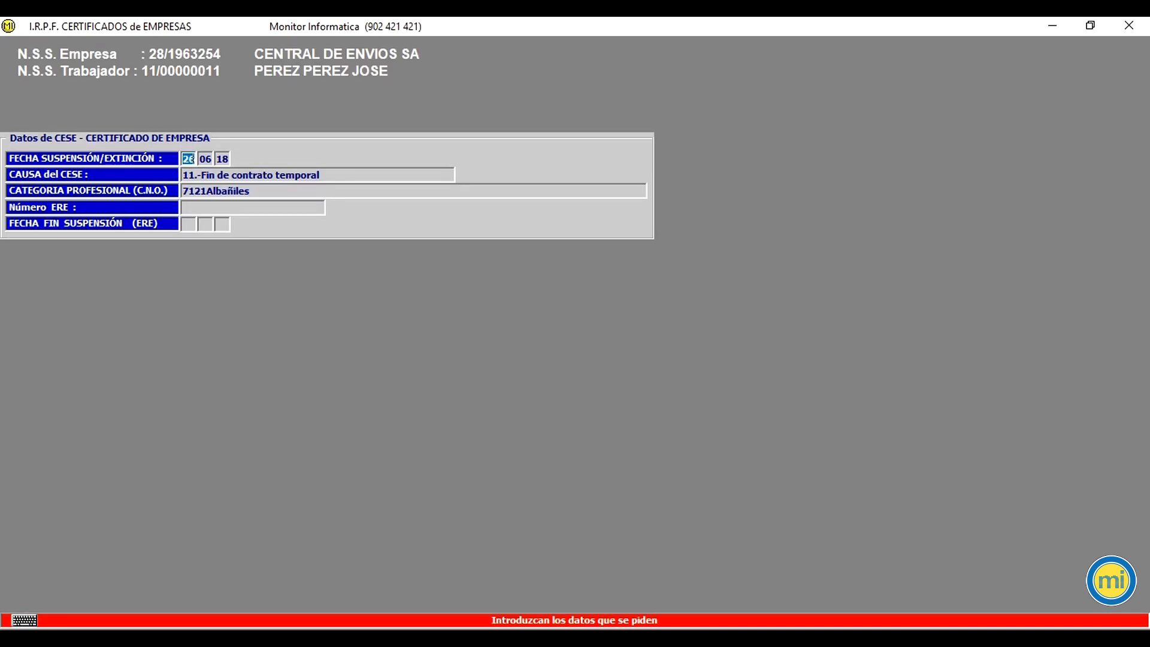
# Step: Accept the termination data with end of temporary contract on 26/06/18 and the signing representative to generate the XML file
pyautogui.press('Return')
pyautogui.press('Return')
pyautogui.press('Return')
pyautogui.press('Return')
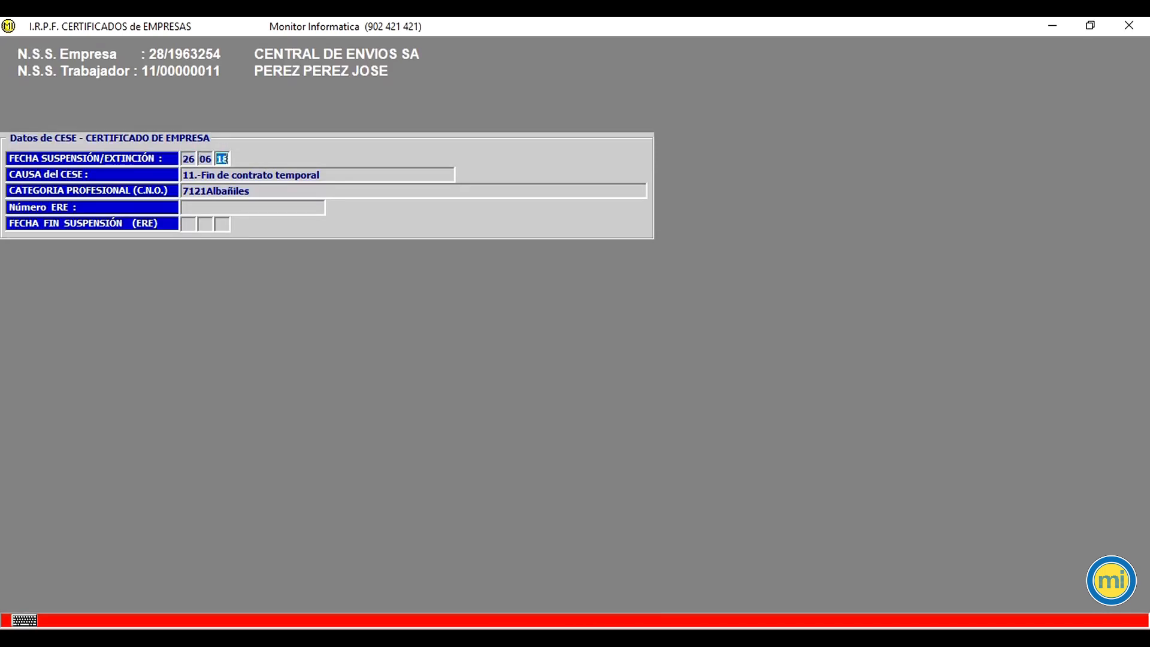
pyautogui.press('Return')
pyautogui.press('Return')
pyautogui.press('Return')
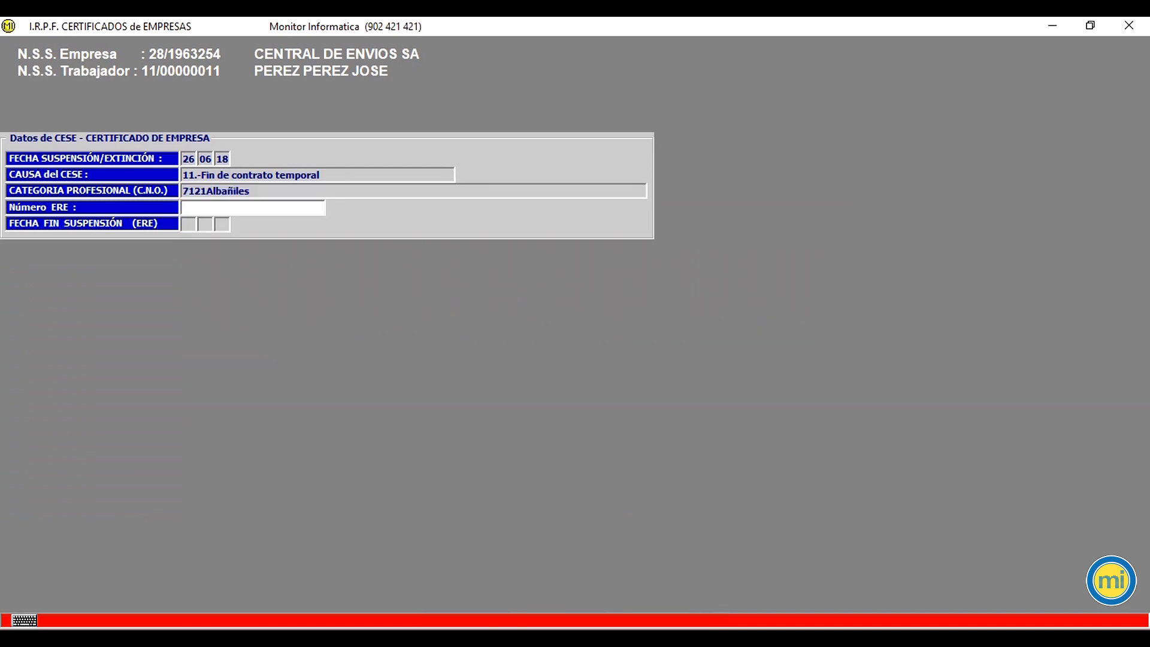
pyautogui.press('Return')
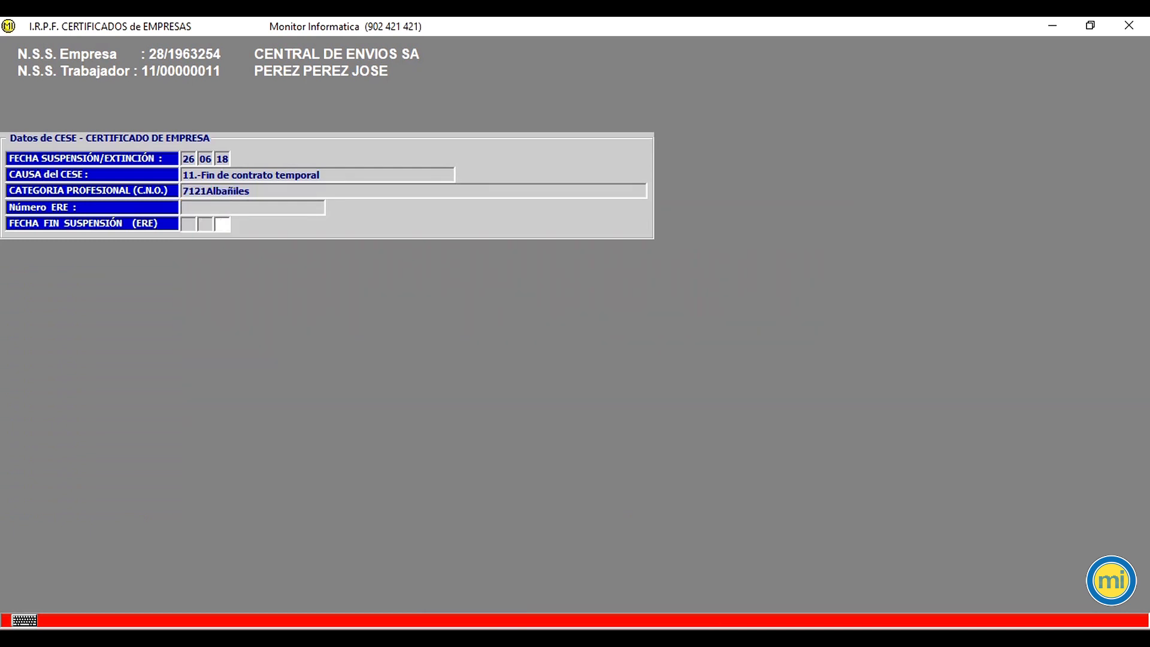
pyautogui.press('Return')
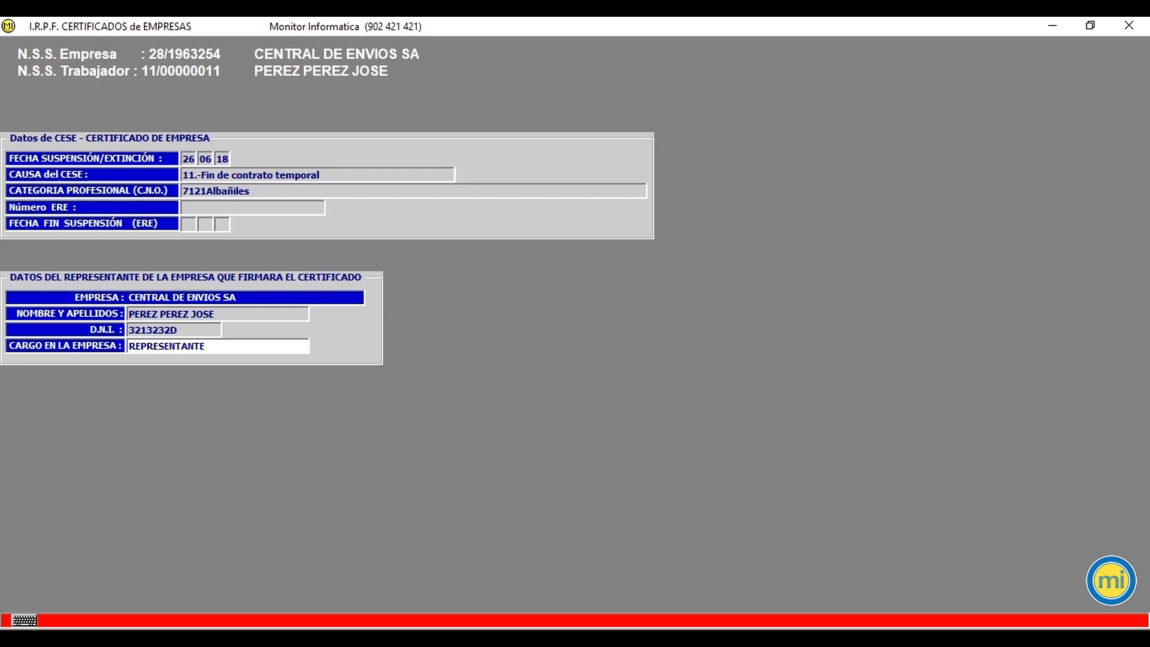
pyautogui.press('Return')
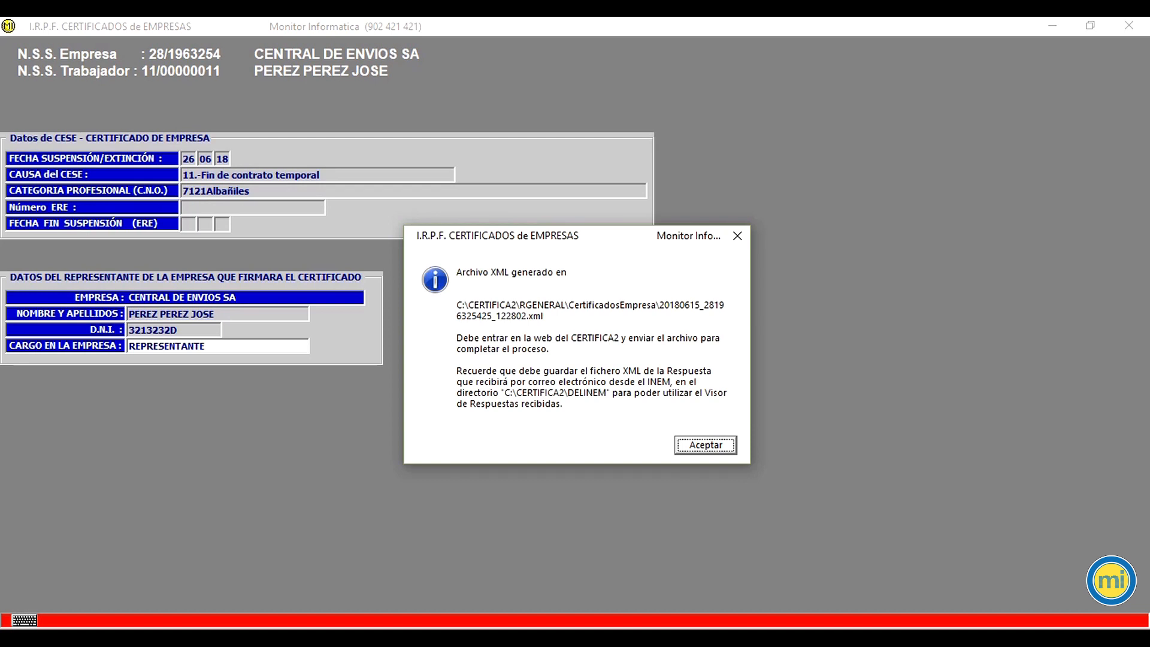